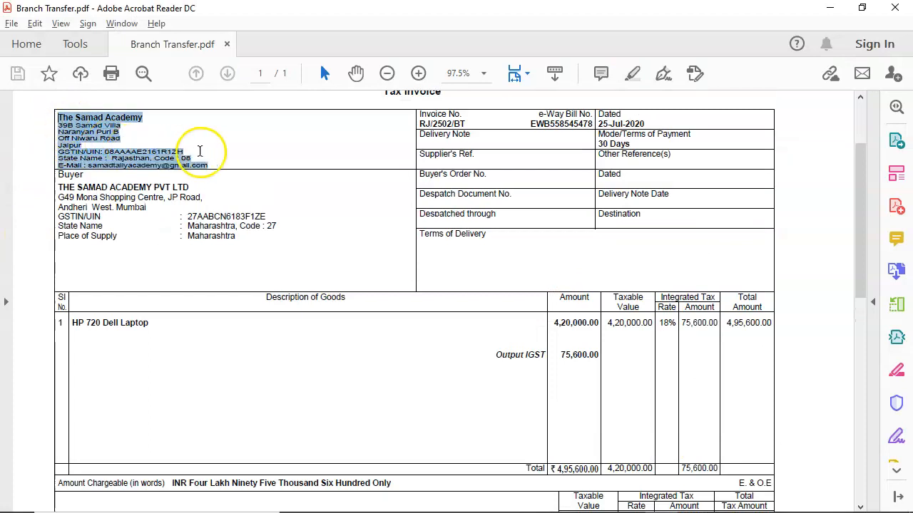
# Examine the branch transfer invoice's supplier and buyer details, HP 720 Dell Laptop line, and integrated tax amount
pyautogui.moveTo(59, 188); pyautogui.dragTo(271, 240)
pyautogui.click(82, 204)
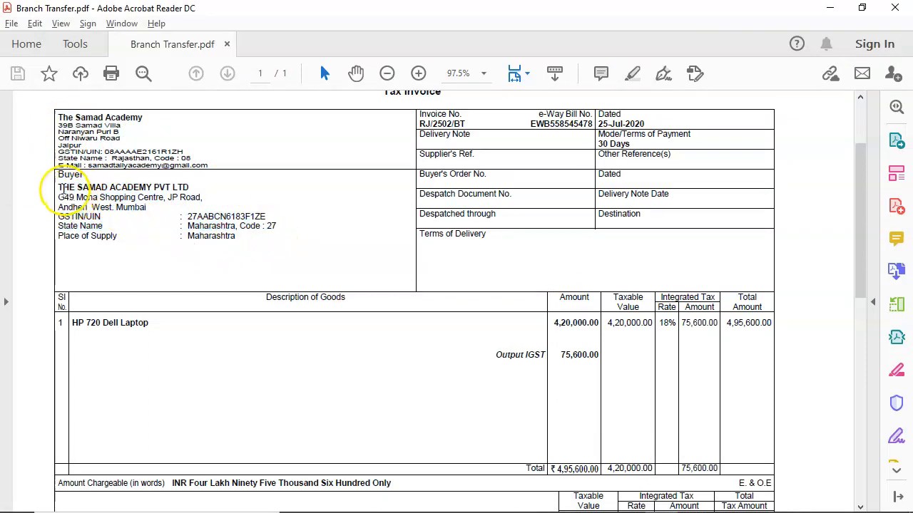
pyautogui.moveTo(59, 187); pyautogui.dragTo(207, 243)
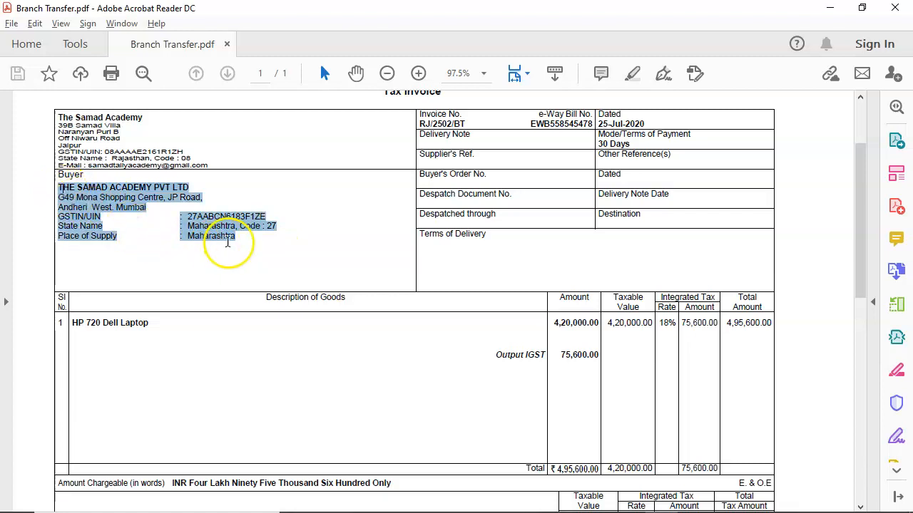
pyautogui.moveTo(58, 117); pyautogui.dragTo(189, 166)
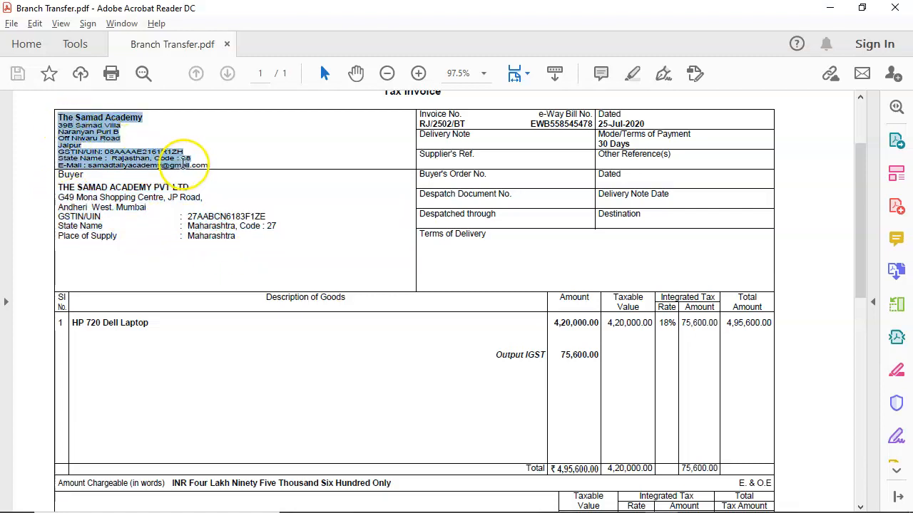
pyautogui.moveTo(59, 187); pyautogui.dragTo(210, 238)
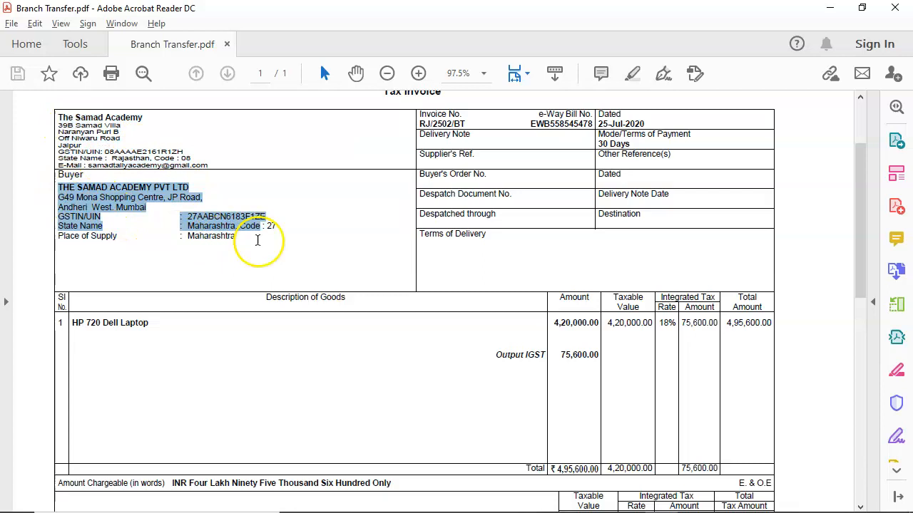
pyautogui.moveTo(72, 324); pyautogui.dragTo(183, 328)
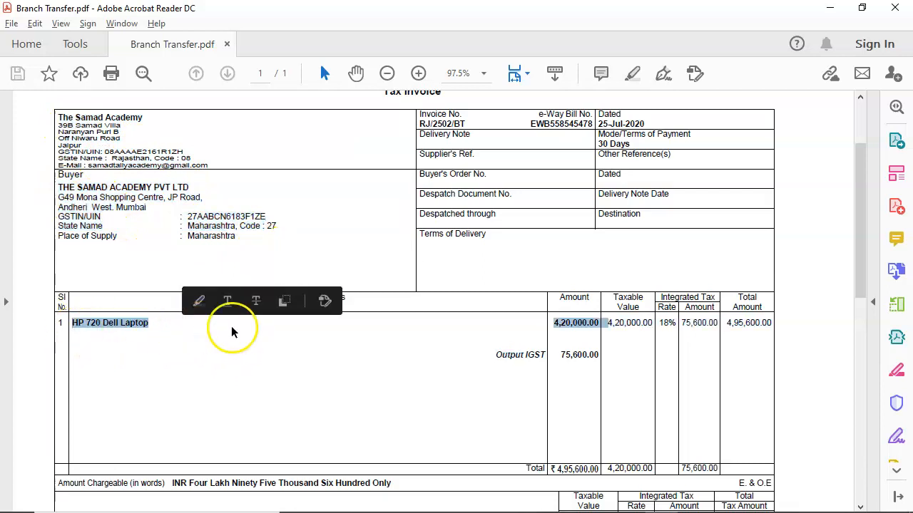
pyautogui.click(572, 330)
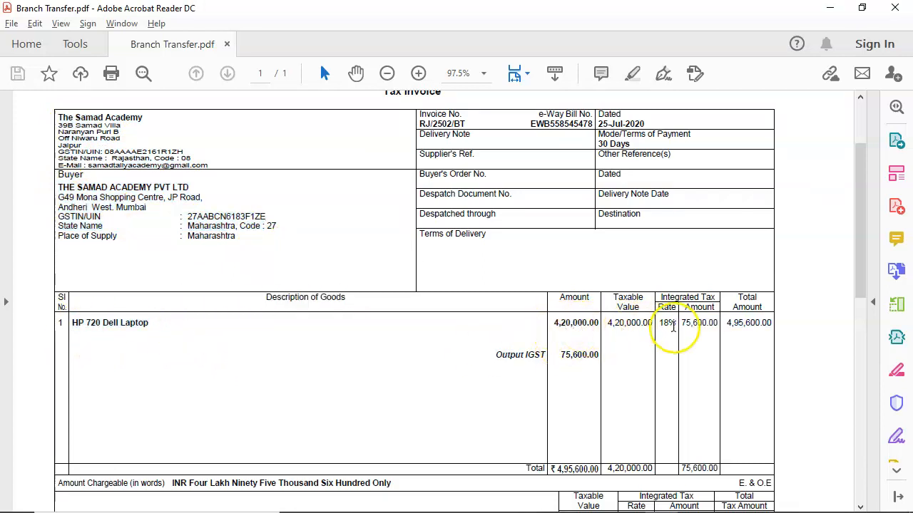
pyautogui.moveTo(681, 325); pyautogui.dragTo(714, 328)
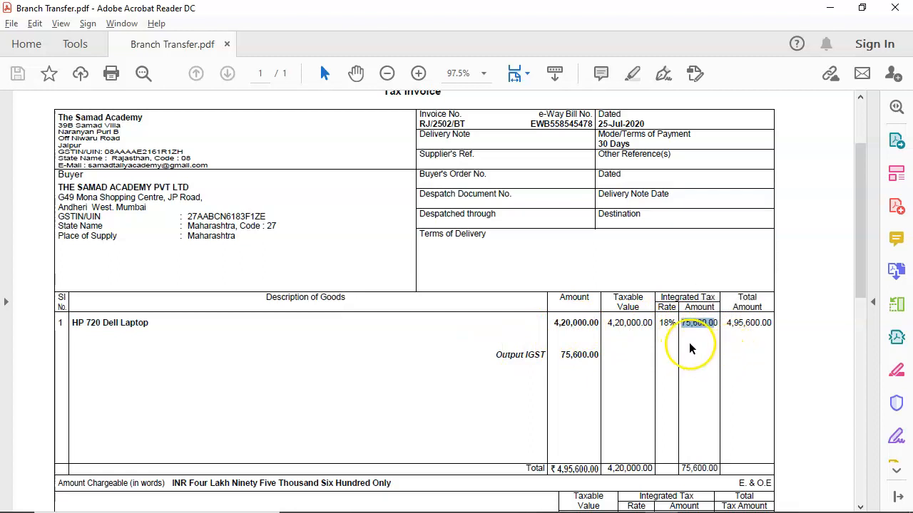
pyautogui.moveTo(57, 116); pyautogui.dragTo(212, 164)
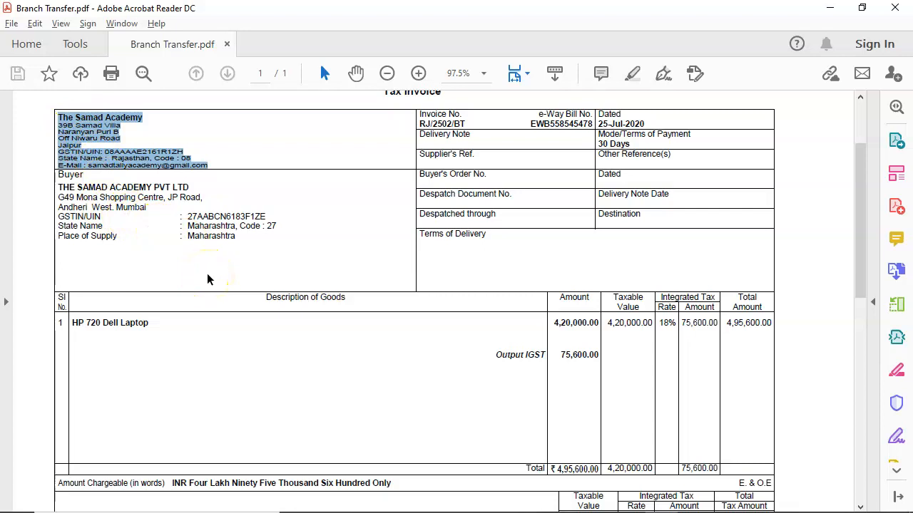
# Switch to TallyPrime and start a purchase voucher with supplier invoice number 02554, dated 31-Jul-20
pyautogui.hotkey('alt', 'Tab')
pyautogui.hotkey('alt', 'Tab')
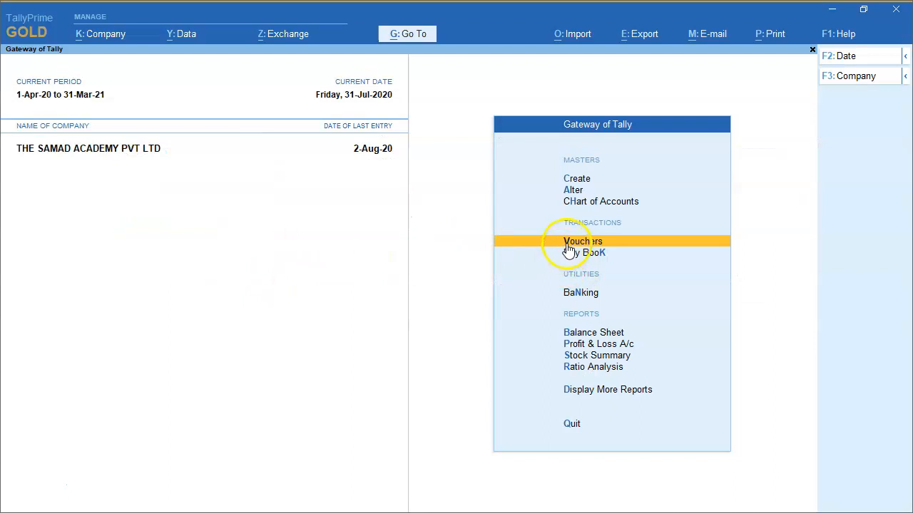
pyautogui.click(569, 246)
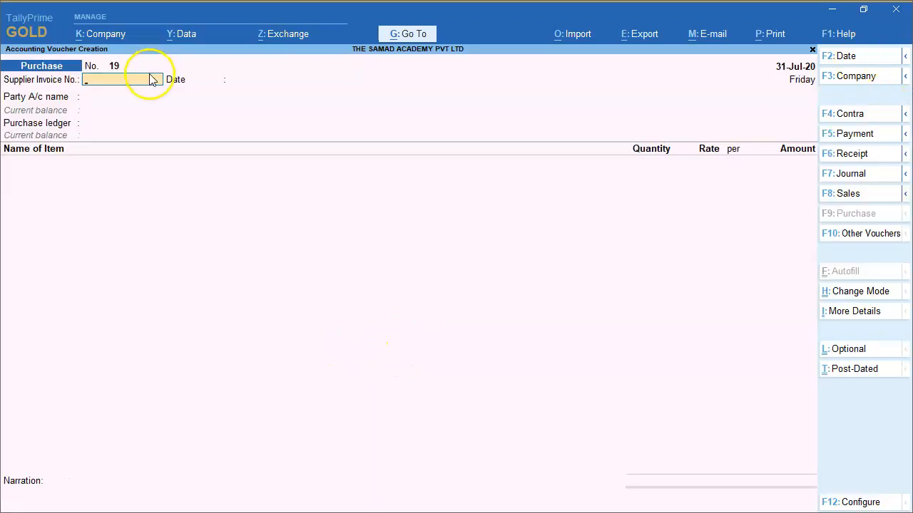
pyautogui.write('02554')
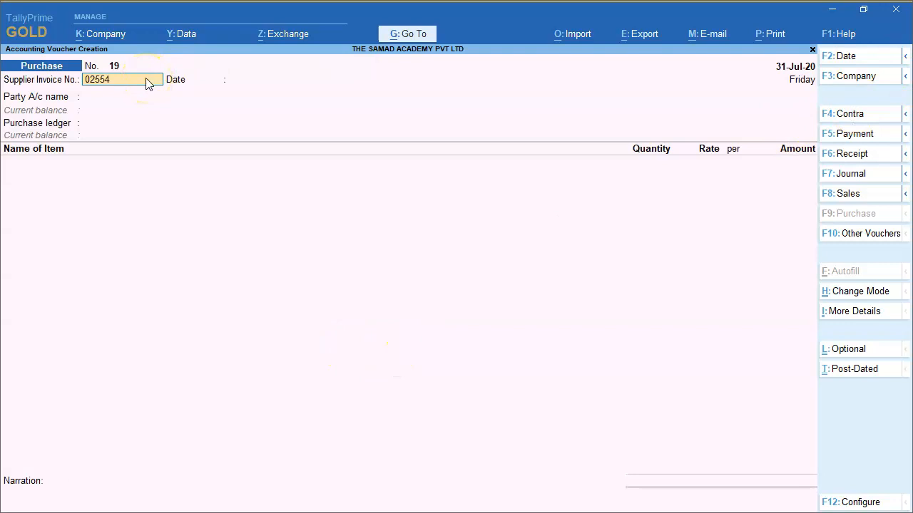
pyautogui.press('Return')
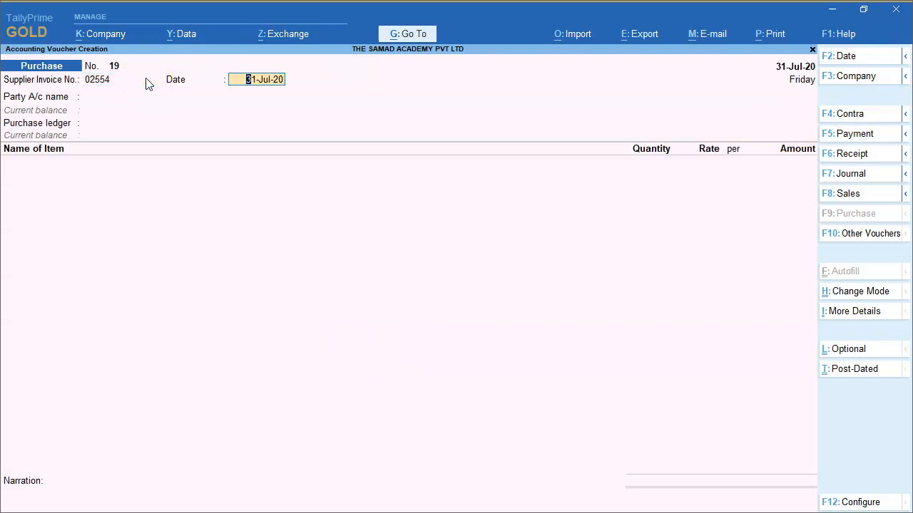
pyautogui.press('Return')
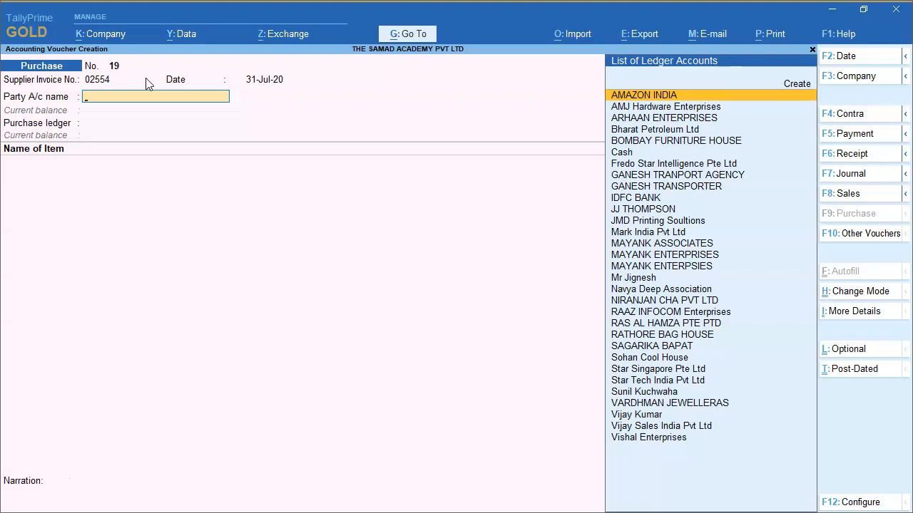
# Create a party ledger named THE SAMAD ACADEMY PVT LTD (JP) under the Branch / Divisions group
pyautogui.hotkey('alt', 'c')
pyautogui.write('THE SAMAD ACADEMY PVT LTD (JP')
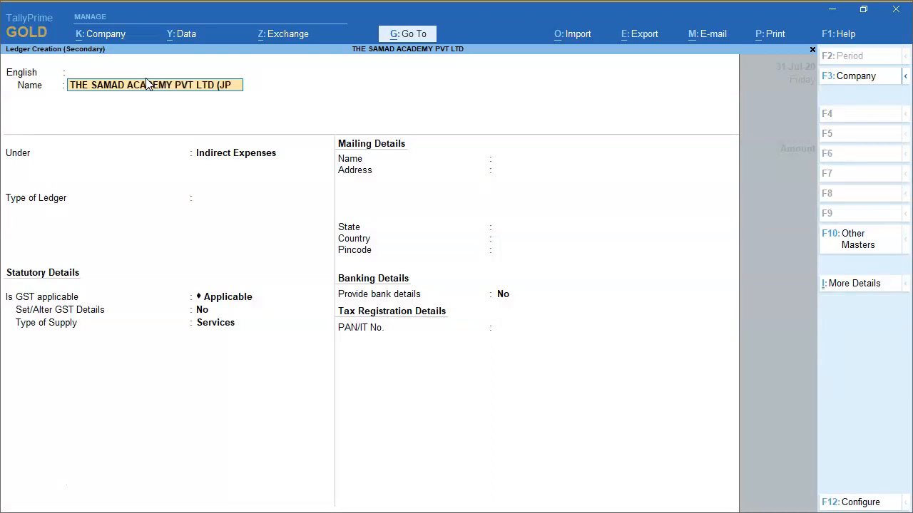
pyautogui.write(')')
pyautogui.press('Return')
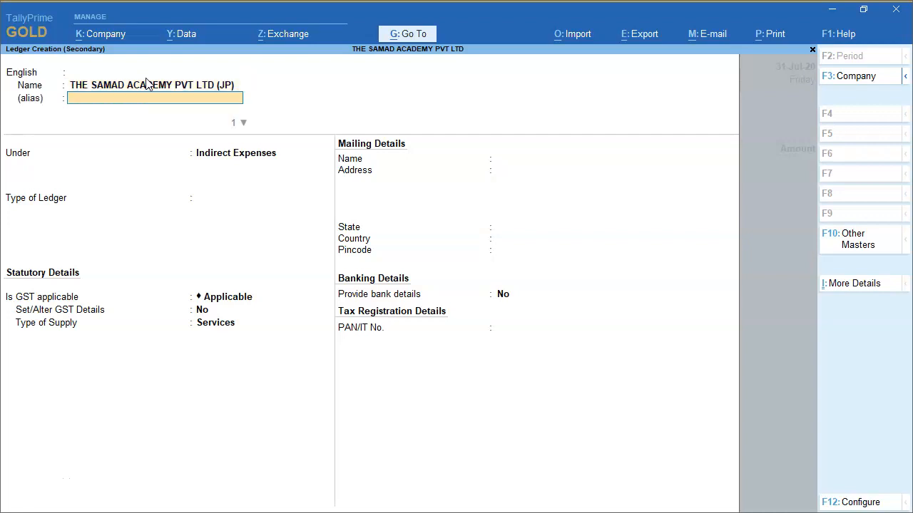
pyautogui.press('Return')
pyautogui.press('Return')
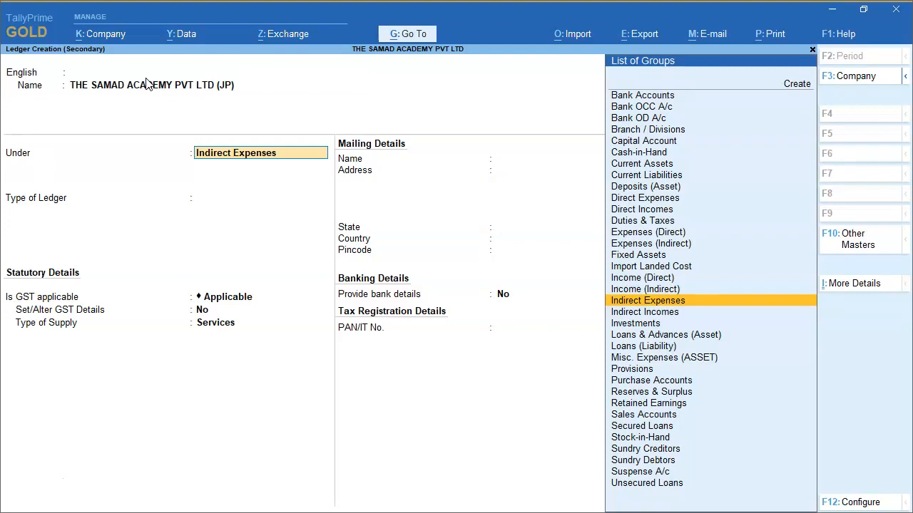
pyautogui.write('BRA')
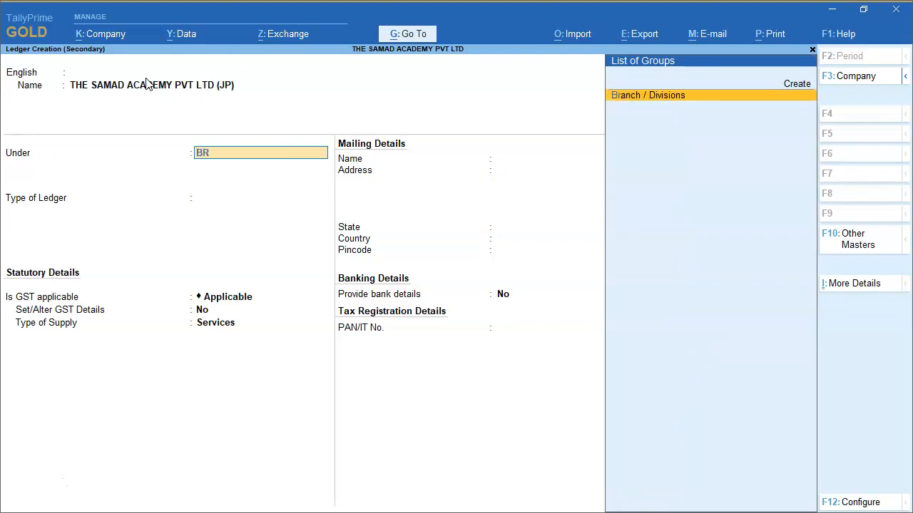
pyautogui.press('Return')
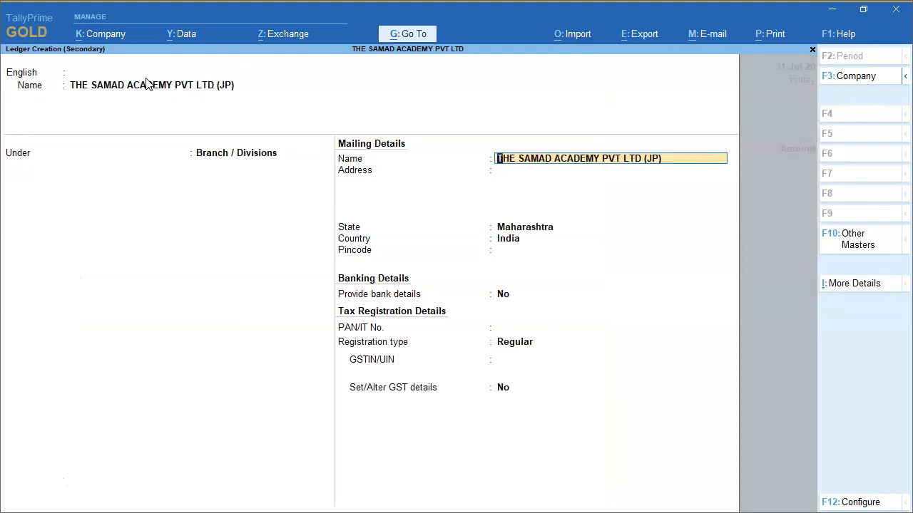
# Keep the branch ledger's mailing name, set its state to Rajasthan, and leave bank details at No
pyautogui.press('Return')
pyautogui.press('Return')
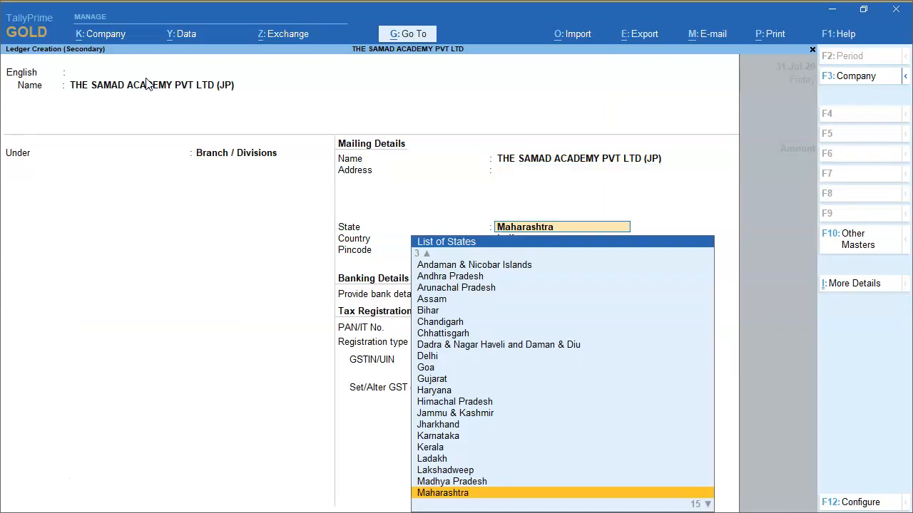
pyautogui.write('J')
pyautogui.press('BackSpace')
pyautogui.write('RAJA')
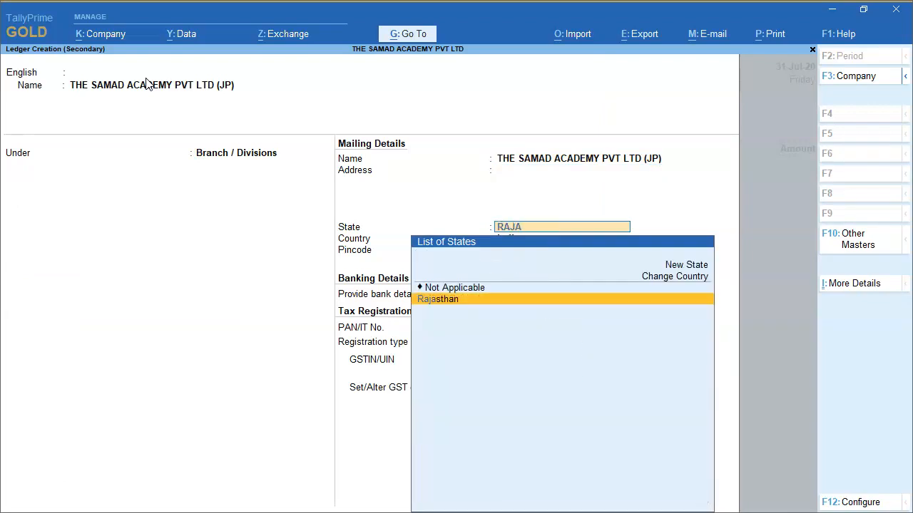
pyautogui.press('Return')
pyautogui.press('Return')
pyautogui.press('Return')
pyautogui.press('Return')
# Copy the supplier's GSTIN from the Branch Transfer.pdf invoice into the GSTIN/UIN field of the branch ledger
pyautogui.hotkey('alt', 'Tab')
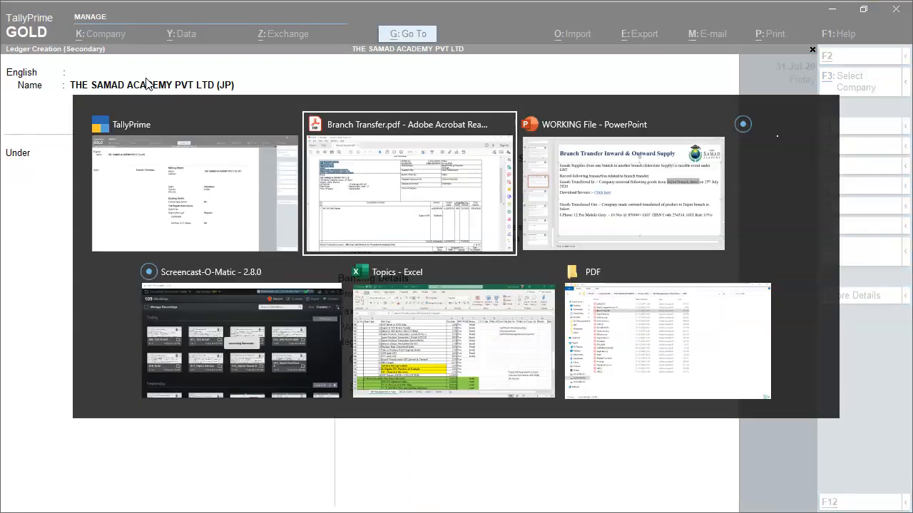
pyautogui.moveTo(163, 153)
pyautogui.mouseDown()
pyautogui.moveTo(97, 151)
pyautogui.moveTo(203, 153)
pyautogui.moveTo(185, 150)
pyautogui.mouseUp()
pyautogui.hotkey('ctrl', 'c')
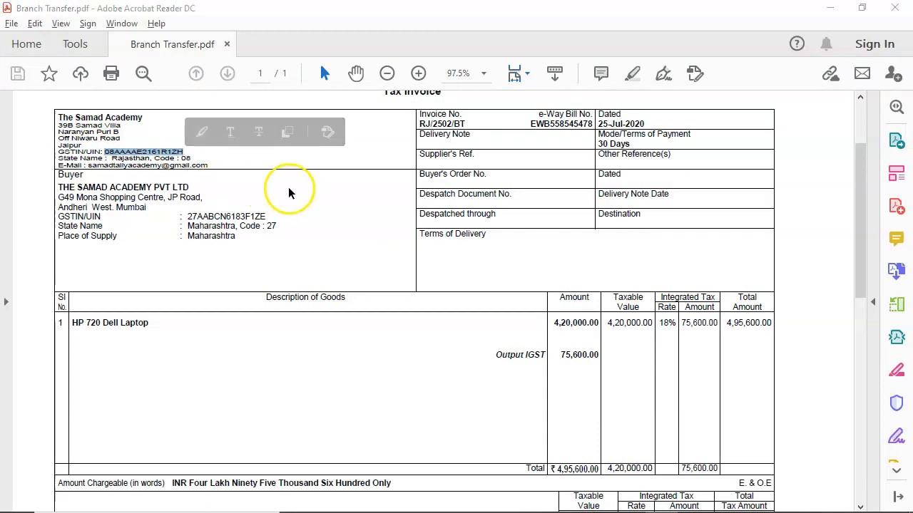
pyautogui.hotkey('alt', 'Tab')
pyautogui.hotkey('ctrl', 'alt', 'v')
pyautogui.press('Return')
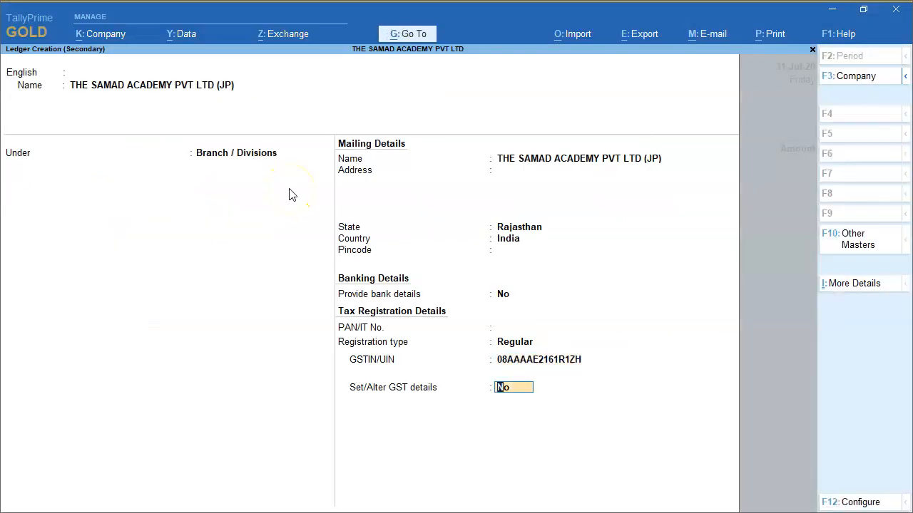
# Save the branch ledger without altering GST details and accept the voucher's party details
pyautogui.press('Return')
pyautogui.press('Return')
pyautogui.press('Return')
pyautogui.press('Return')
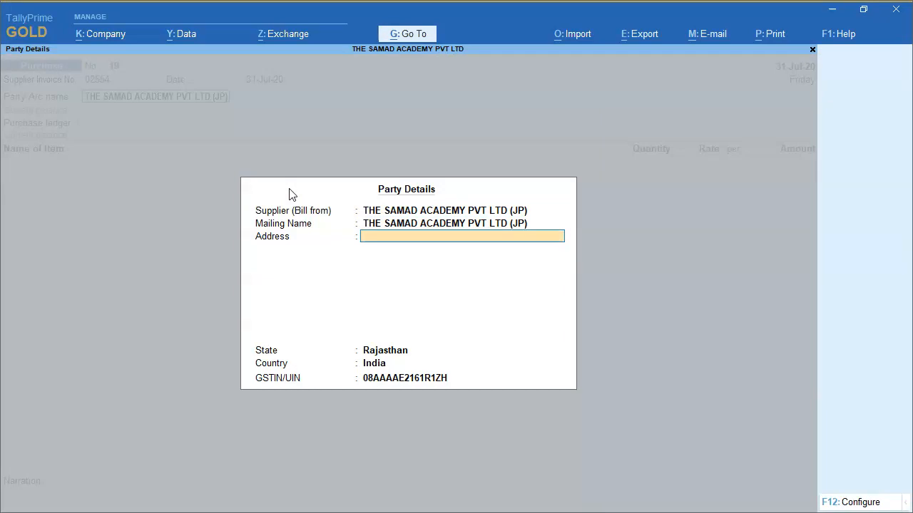
pyautogui.press('Return')
# Start a new ledger named BRANCH TRANSFER IN/OUT for the voucher's purchase ledger, without an alias
pyautogui.press('Down')
pyautogui.press('Down')
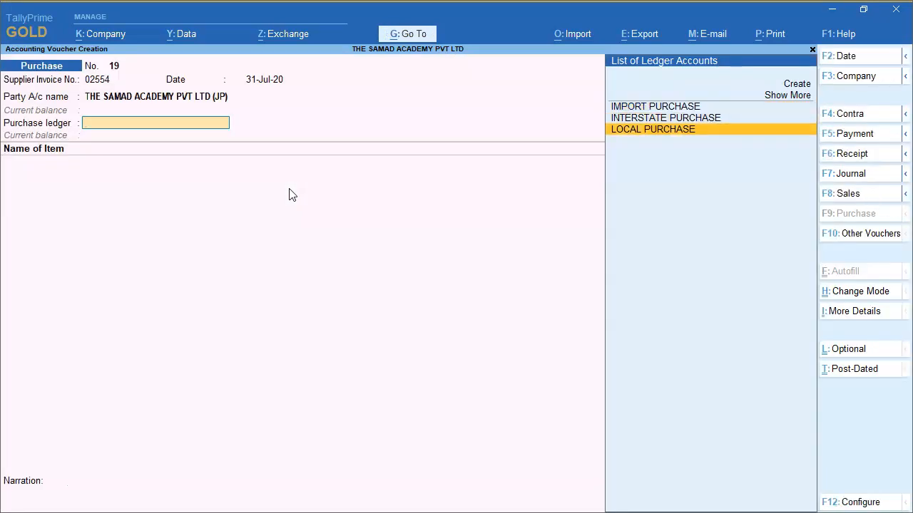
pyautogui.press('Up')
pyautogui.hotkey('alt', 'c')
pyautogui.write('BRANCH TR')
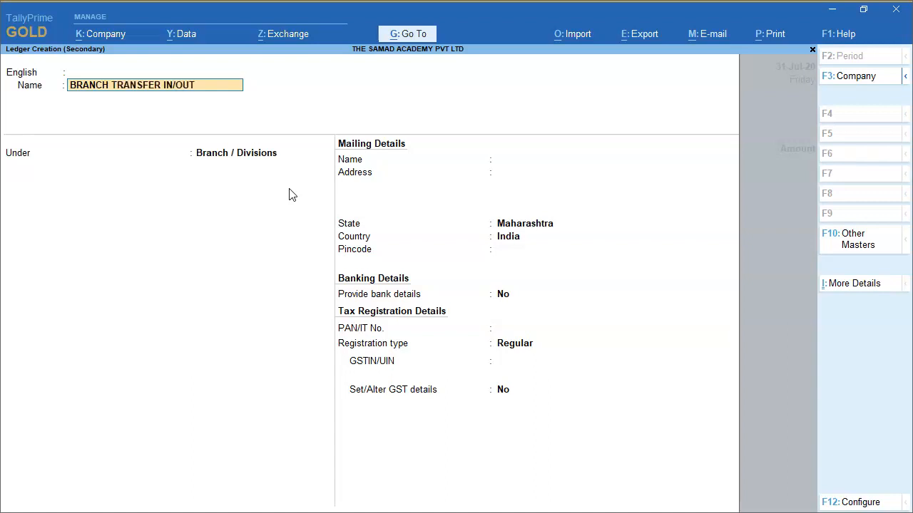
pyautogui.write('ANSFER IN/OUT')
pyautogui.press('Return')
pyautogui.press('Return')
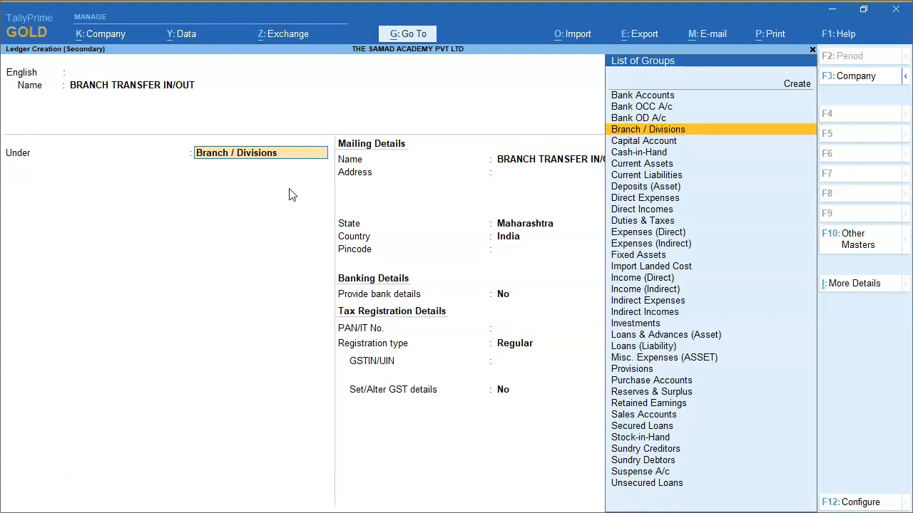
# Create a new group named Branch Transfwer Inward under Primary for the branch transfer ledger
pyautogui.hotkey('alt', 'c')
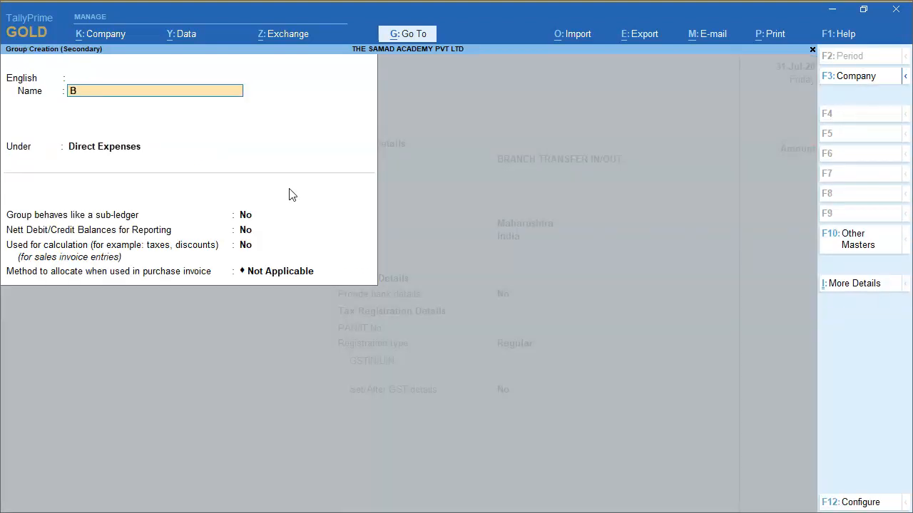
pyautogui.write('Branch Transfwer Inward')
pyautogui.press('Return')
pyautogui.press('Return')
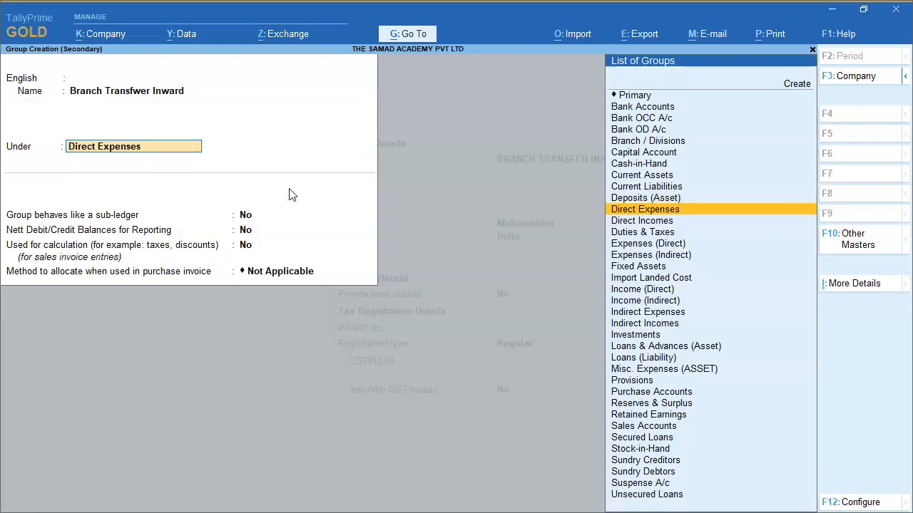
pyautogui.press('Up')
pyautogui.press('Up')
pyautogui.press('Up')
pyautogui.press('Up')
pyautogui.press('Up')
pyautogui.press('Up')
pyautogui.press('Up')
pyautogui.press('Up')
pyautogui.press('Up')
pyautogui.press('Up')
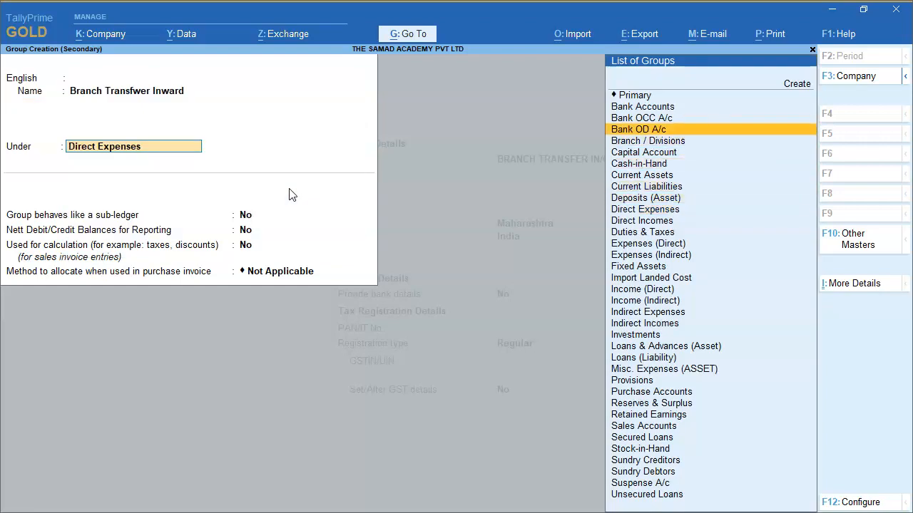
pyautogui.press('Return')
# Set the new group's nature to Expenses affecting gross profits, keep the remaining options at their defaults, and save it
pyautogui.press('Up')
pyautogui.press('Up')
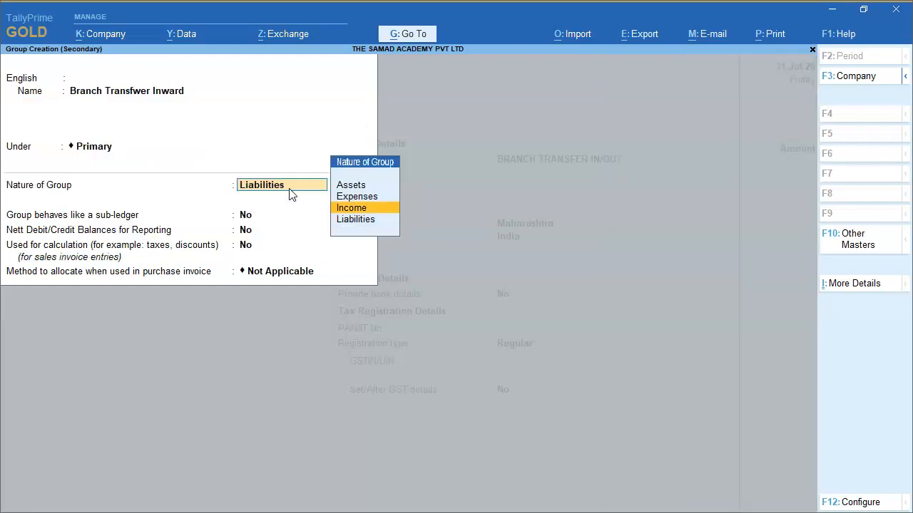
pyautogui.press('Return')
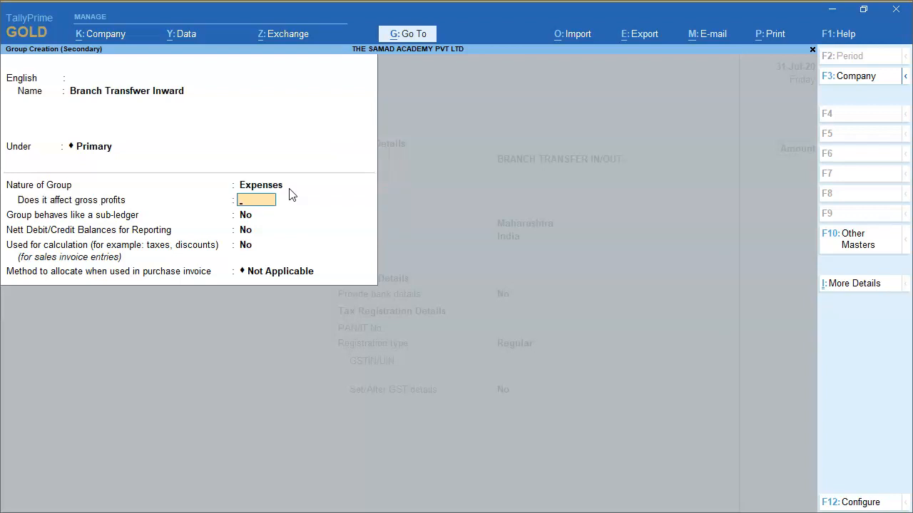
pyautogui.press('Return')
pyautogui.press('Return')
pyautogui.press('Return')
pyautogui.press('Return')
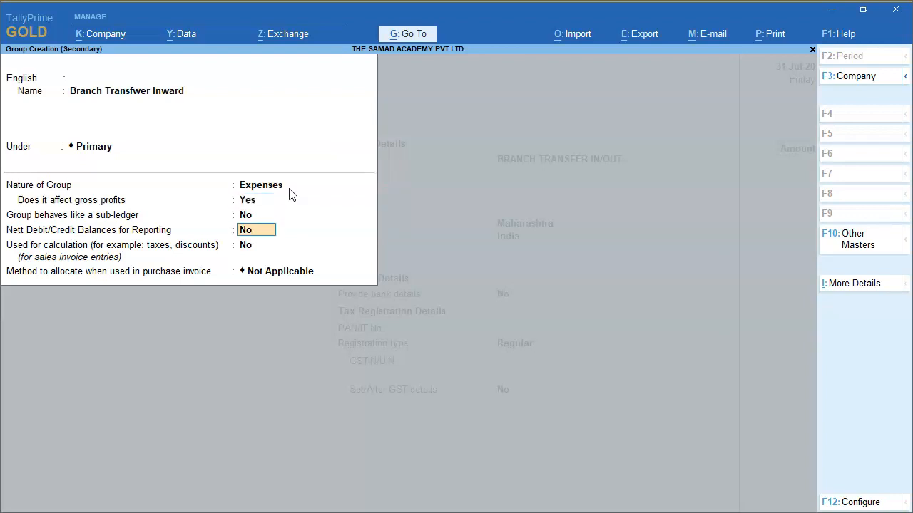
pyautogui.press('Return')
# Place the BRANCH TRANSFER IN/OUT ledger under Branch Transfwer Inward, keep GST applicable, set the type of supply to Goods, and save it
pyautogui.press('Return')
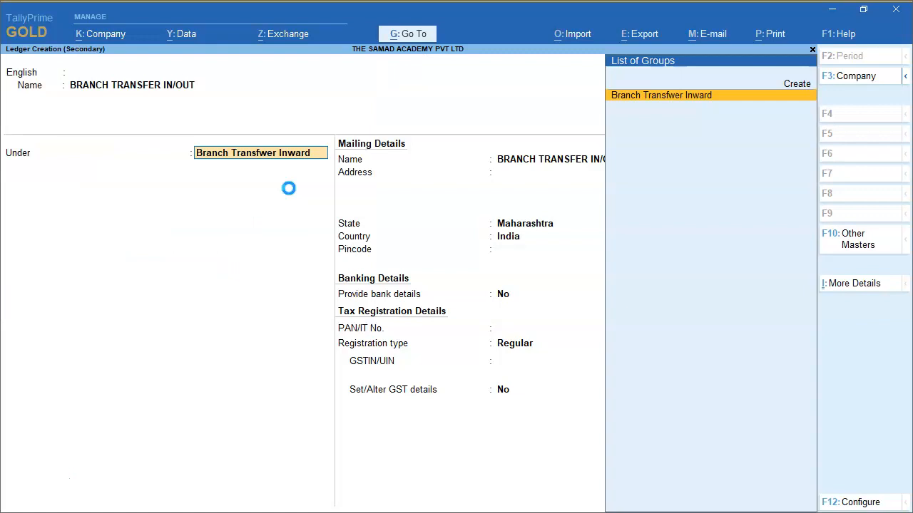
pyautogui.press('Return')
pyautogui.press('Return')
pyautogui.press('Return')
pyautogui.press('Return')
pyautogui.press('Up')
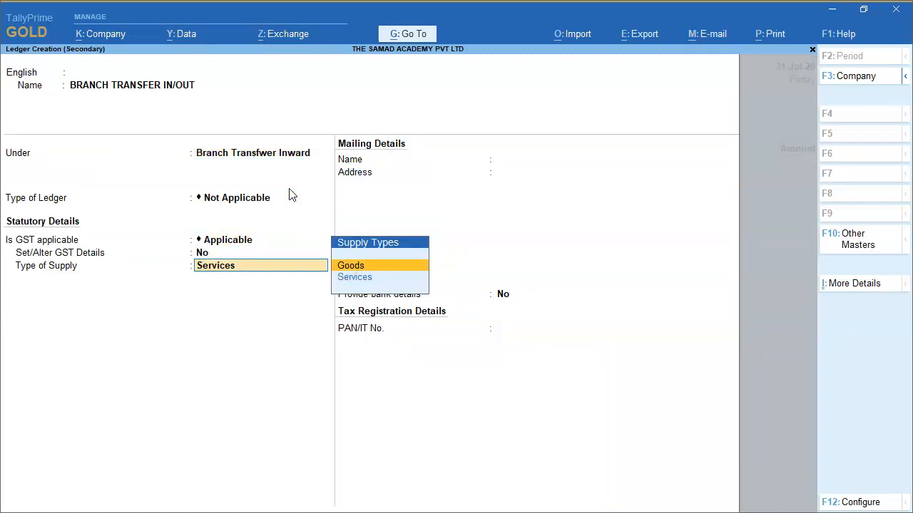
pyautogui.press('Return')
pyautogui.press('Return')
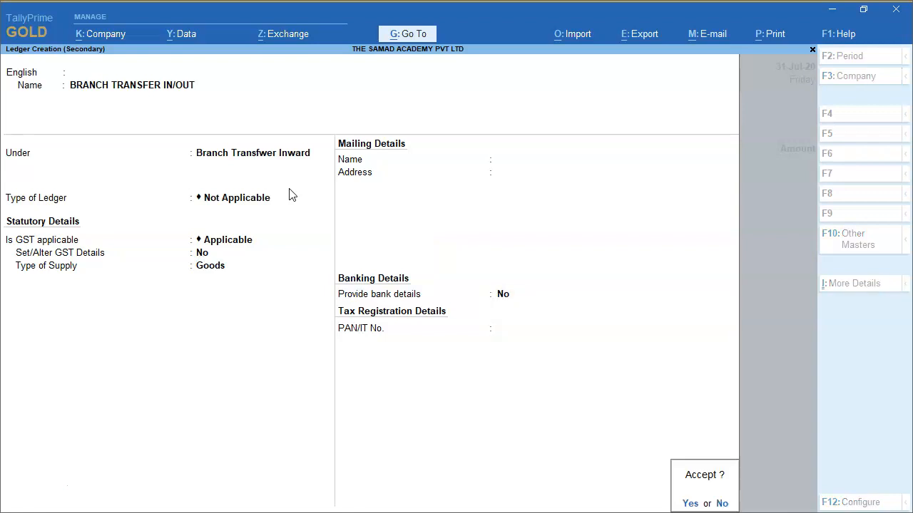
pyautogui.press('Return')
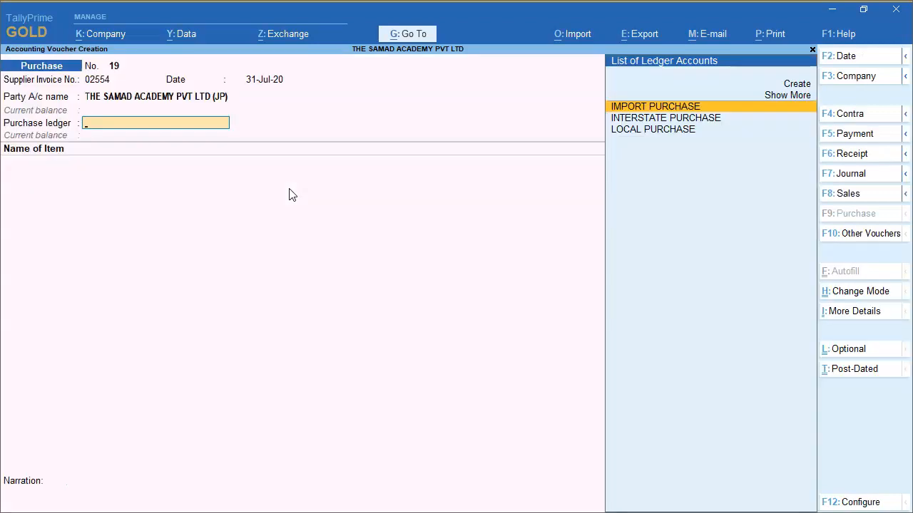
# Discard the unfinished purchase voucher and return to the Gateway of Tally
pyautogui.click(30, 477)
pyautogui.press('Escape')
pyautogui.press('y')
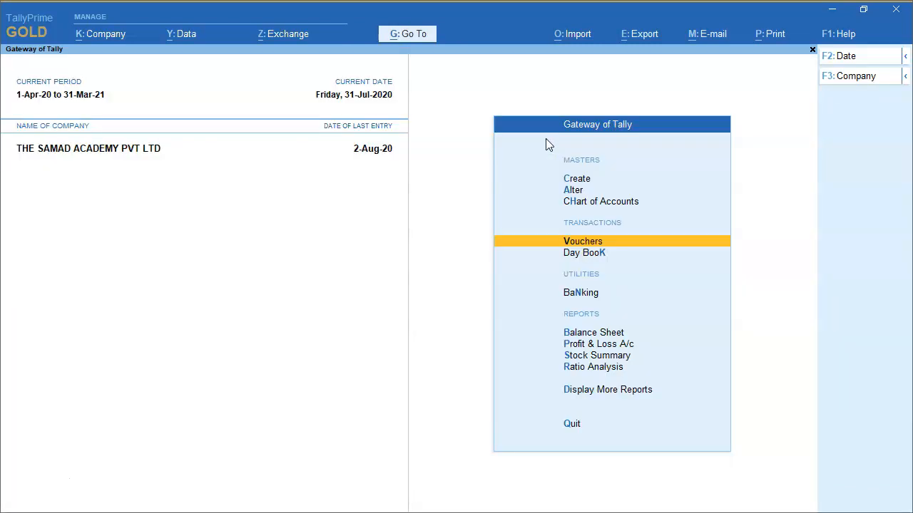
# Open the BRANCH TRANSFER IN/OUT ledger for alteration, keeping its name and having no alias
pyautogui.press('Up')
pyautogui.press('Up')
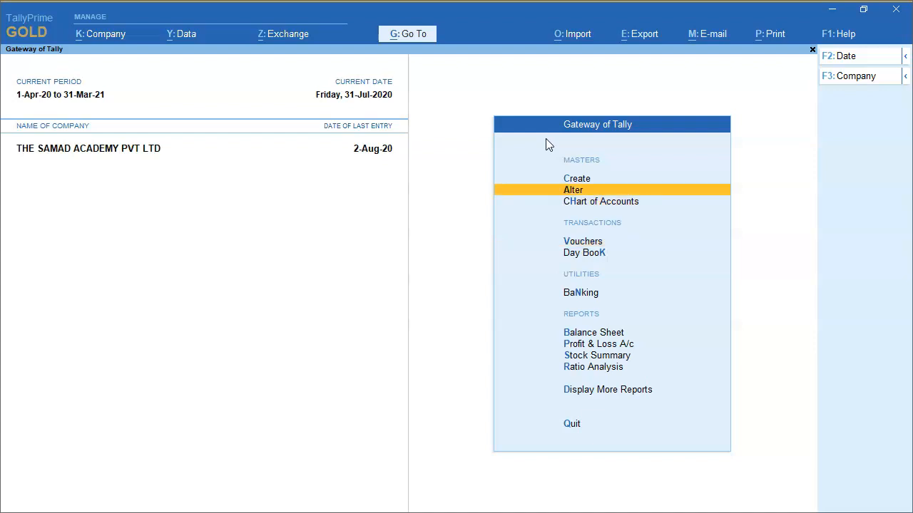
pyautogui.press('Return')
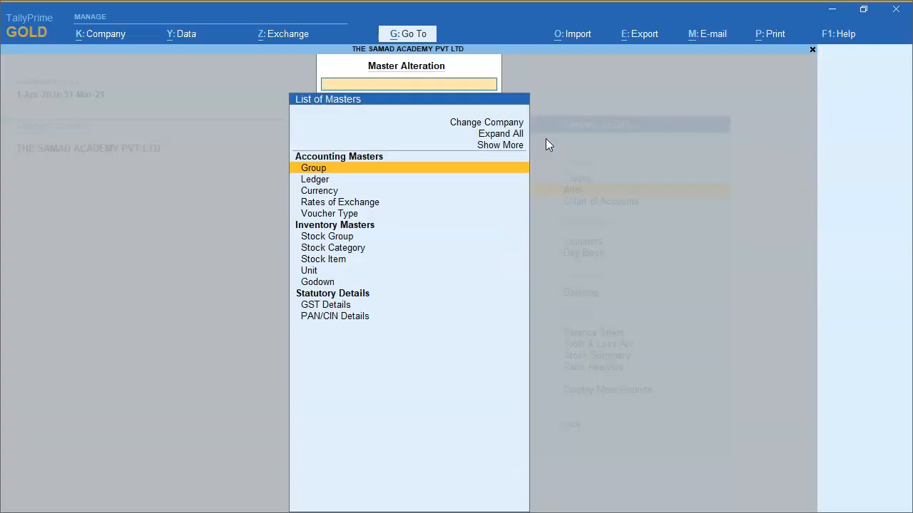
pyautogui.press('Down')
pyautogui.press('Return')
pyautogui.write('Bra')
pyautogui.press('Return')
pyautogui.press('Return')
pyautogui.press('Return')
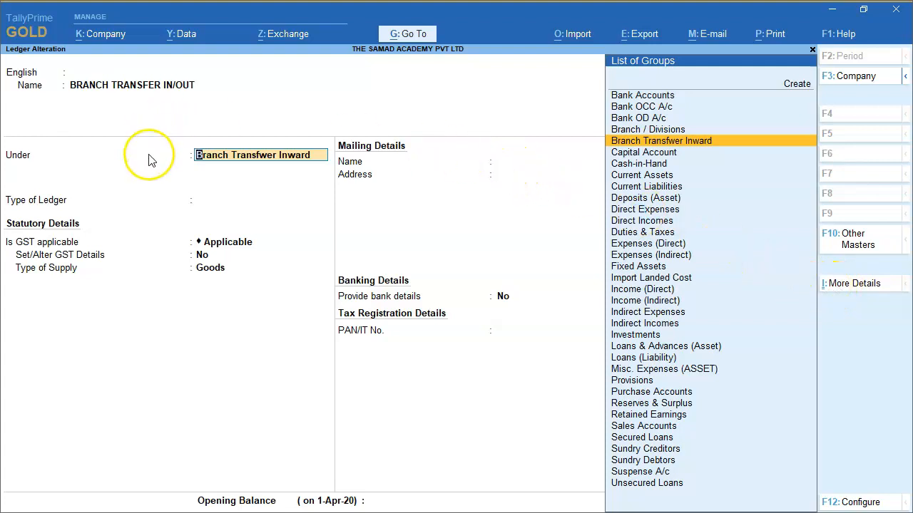
# Open the ledger's "Inventory Values are affected" detail, accept its settings and the remaining fields, and save the ledger without an opening balance
pyautogui.click(837, 288)
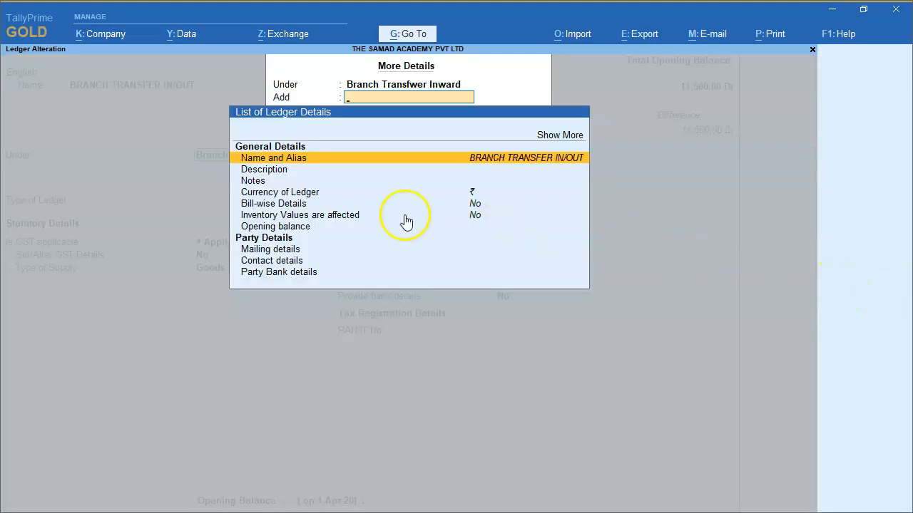
pyautogui.click(294, 216)
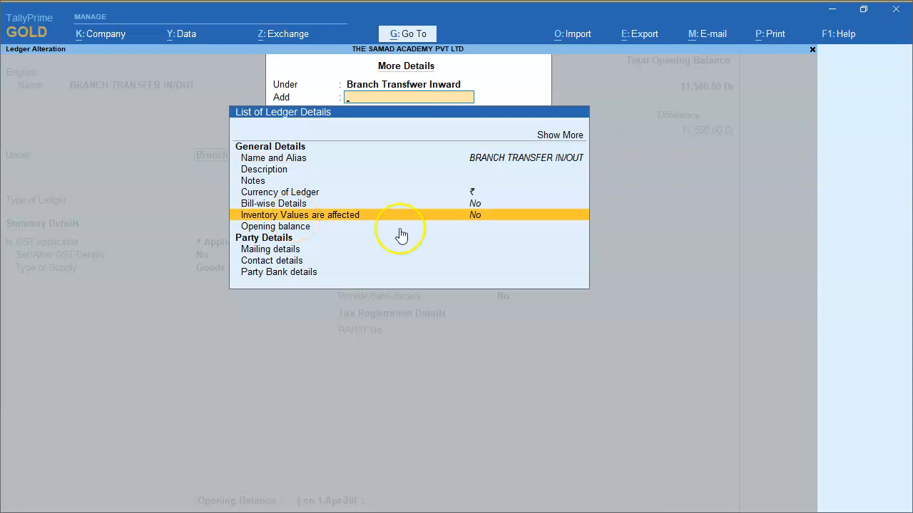
pyautogui.press('Return')
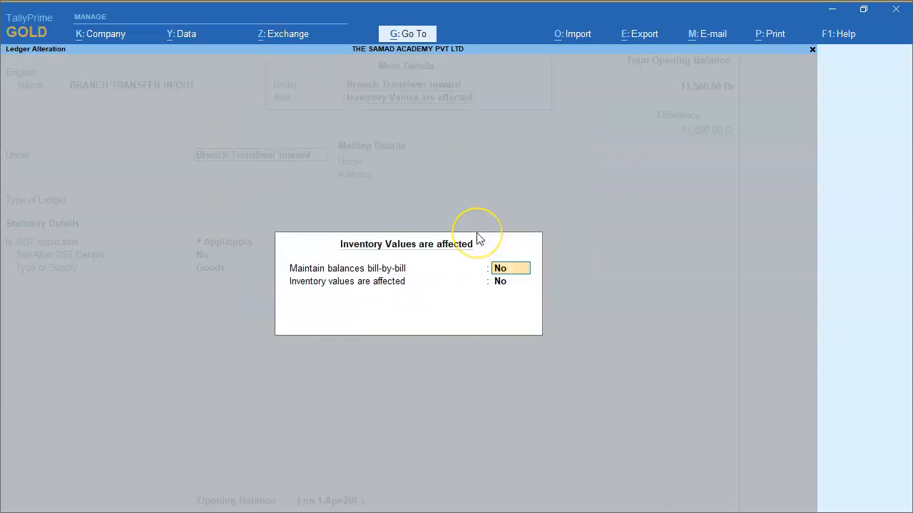
pyautogui.press('Return')
pyautogui.press('Return')
pyautogui.press('Return')
pyautogui.press('Return')
pyautogui.press('Return')
pyautogui.press('Return')
pyautogui.press('Return')
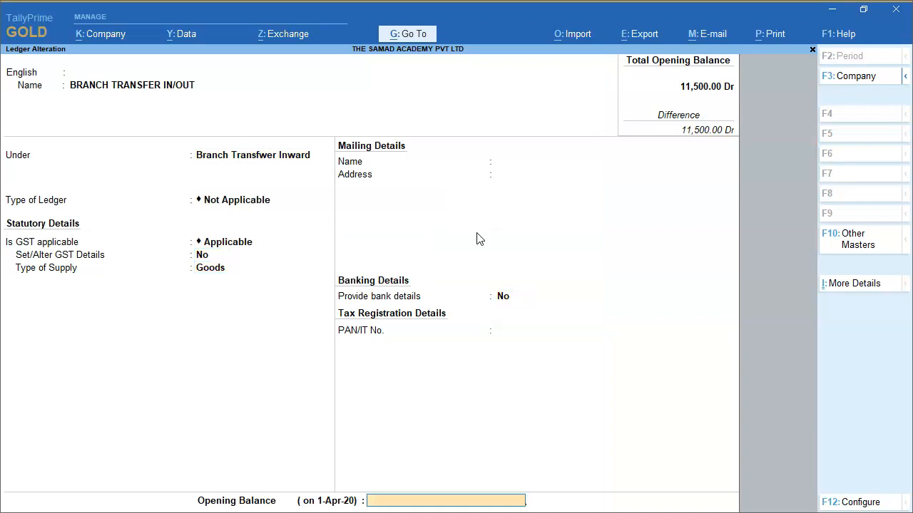
pyautogui.press('Return')
# Start a new purchase voucher with supplier invoice number 8528552 and party THE SAMAD ACADEMY PVT LTD (JP), accepting the party details
pyautogui.press('Return')
pyautogui.press('Escape')
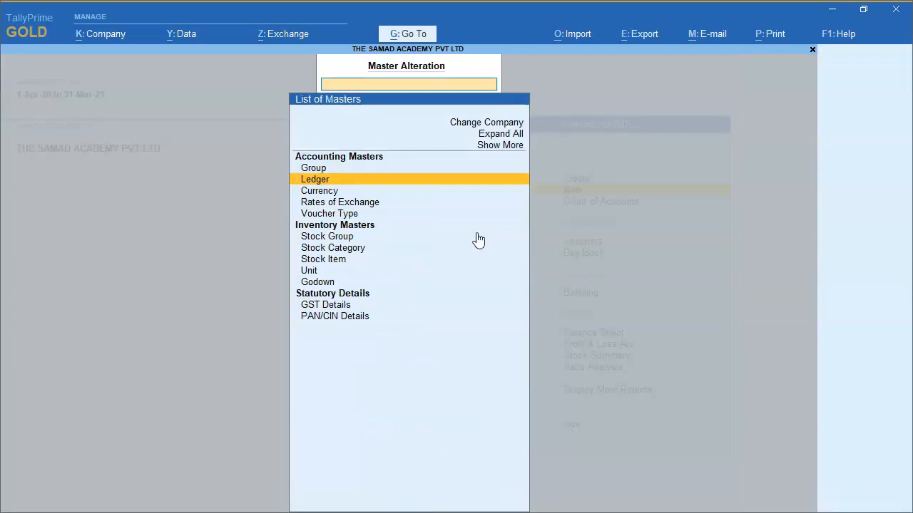
pyautogui.press('Escape')
pyautogui.press('Down')
pyautogui.press('Down')
pyautogui.press('Return')
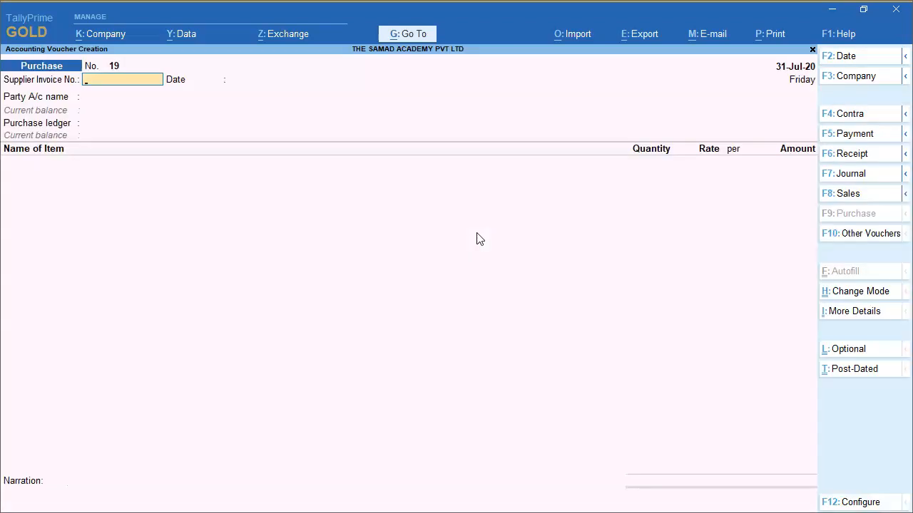
pyautogui.write('8528552')
pyautogui.press('Return')
pyautogui.press('Return')
pyautogui.write('The')
pyautogui.press('Return')
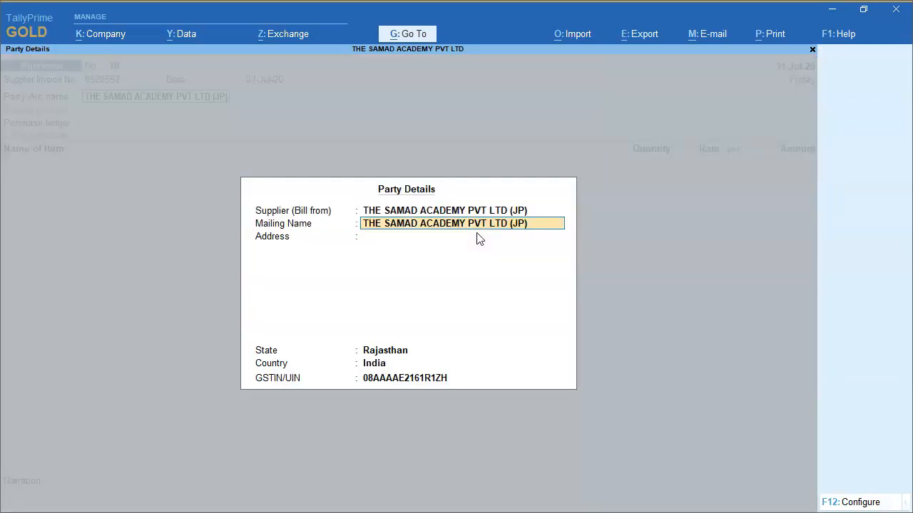
pyautogui.hotkey('ctrl', 'a')
# Expand the ledger list, choose BRANCH TRANSFER IN/OUT as the purchase ledger, and accept the default tax classification details
pyautogui.press('Up')
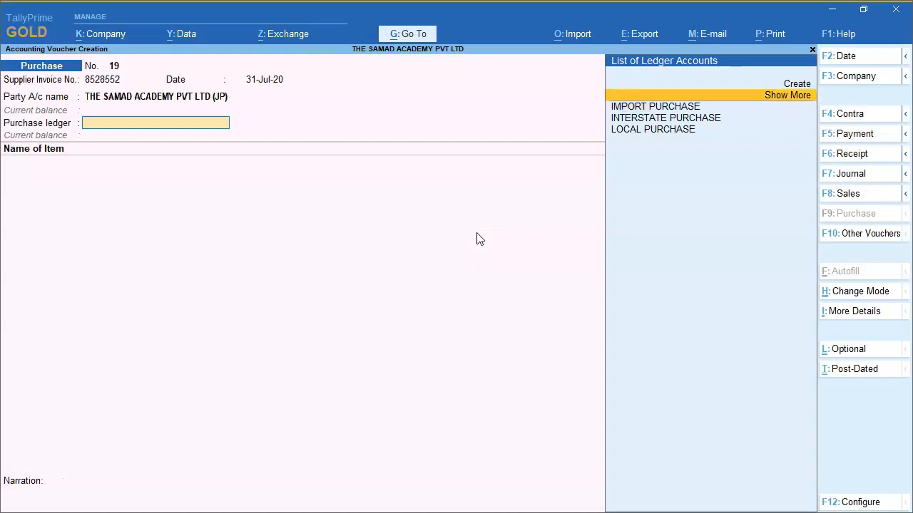
pyautogui.press('Return')
pyautogui.press('Down')
pyautogui.press('Down')
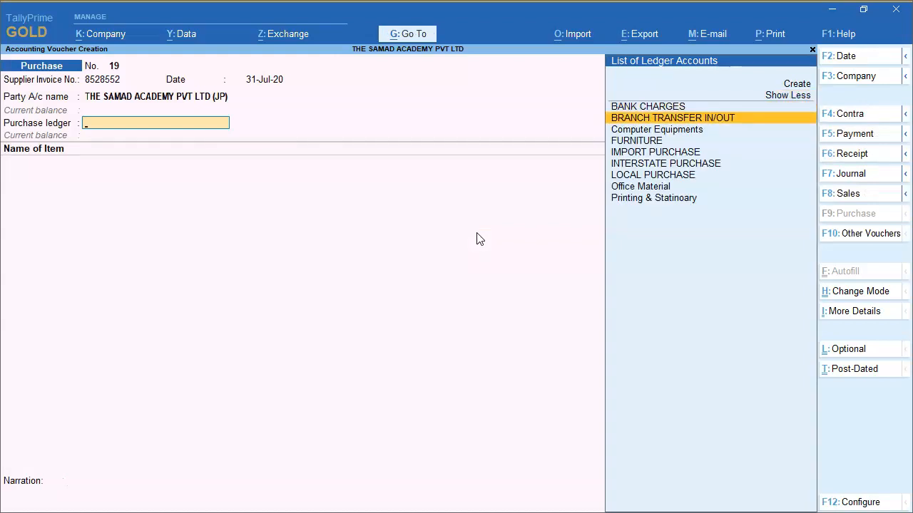
pyautogui.press('Return')
pyautogui.press('Return')
pyautogui.press('Return')
pyautogui.press('Return')
pyautogui.press('Return')
pyautogui.press('Return')
pyautogui.press('Return')
pyautogui.press('Return')
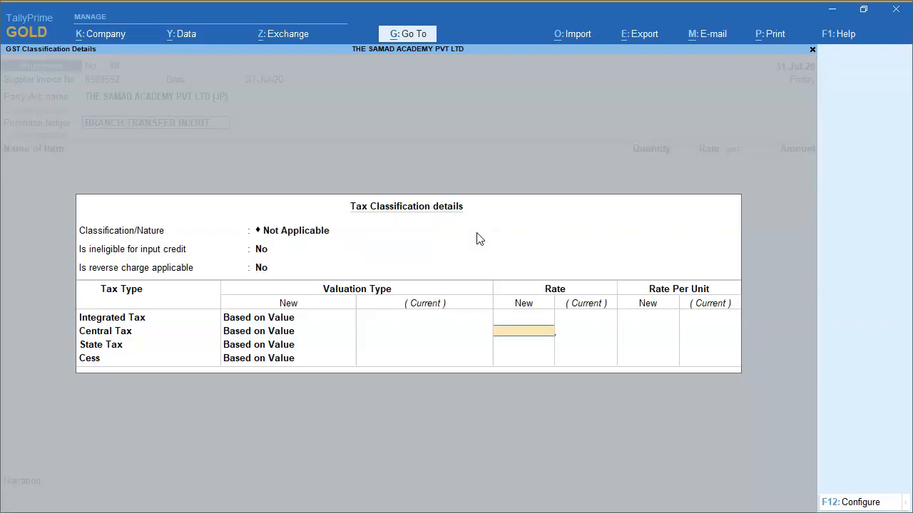
# Copy the item name from Branch Transfer.pdf in Adobe Acrobat Reader and start a TallyPrime stock item named HP 720 Dell Laptop
pyautogui.hotkey('alt', 'Tab')
pyautogui.hotkey('alt', 'Tab')
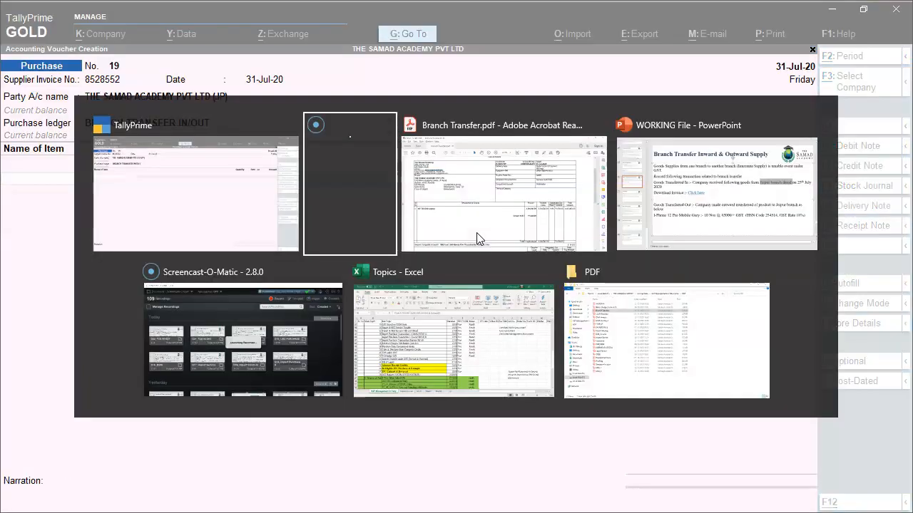
pyautogui.moveTo(150, 322); pyautogui.dragTo(50, 360)
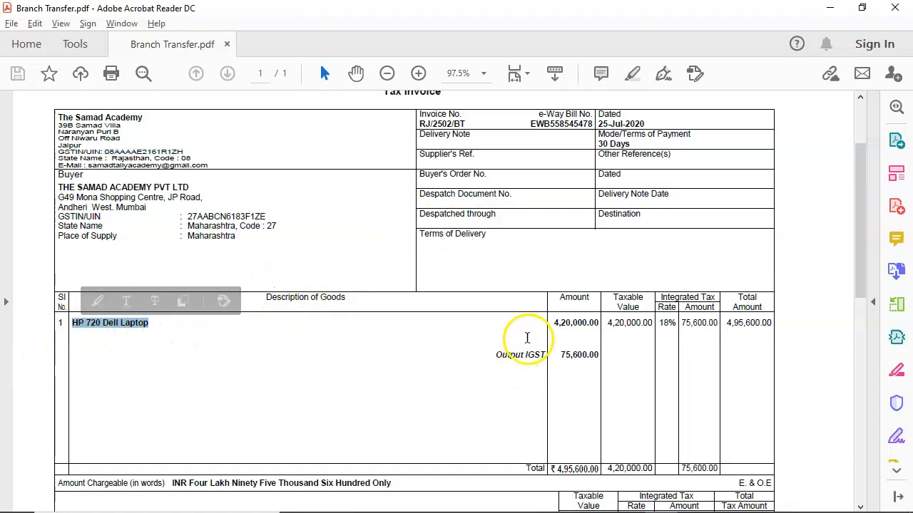
pyautogui.hotkey('alt', 'Tab')
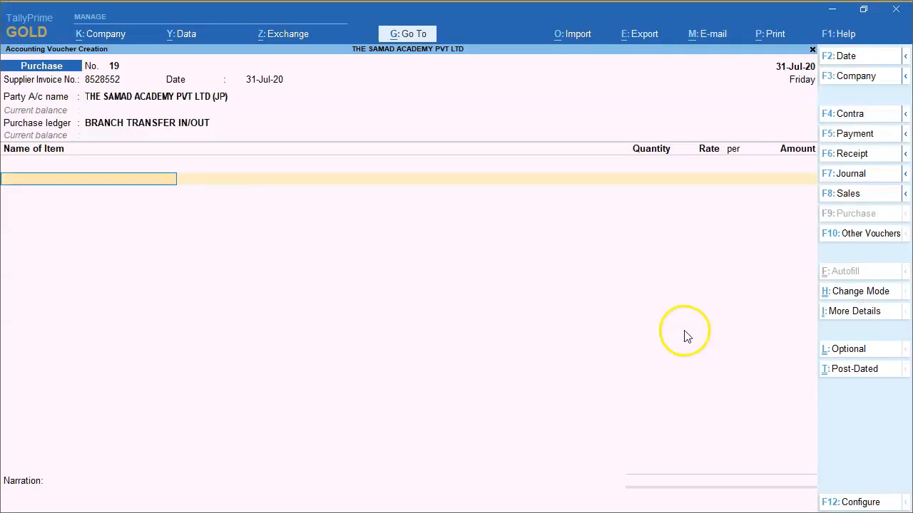
pyautogui.hotkey('alt', 'c')
pyautogui.hotkey('ctrl', 'alt', 'v')
pyautogui.press('Return')
# Set the stock item's units to Nos, keep the other defaults, and enable Set/Alter GST Details
pyautogui.press('Return')
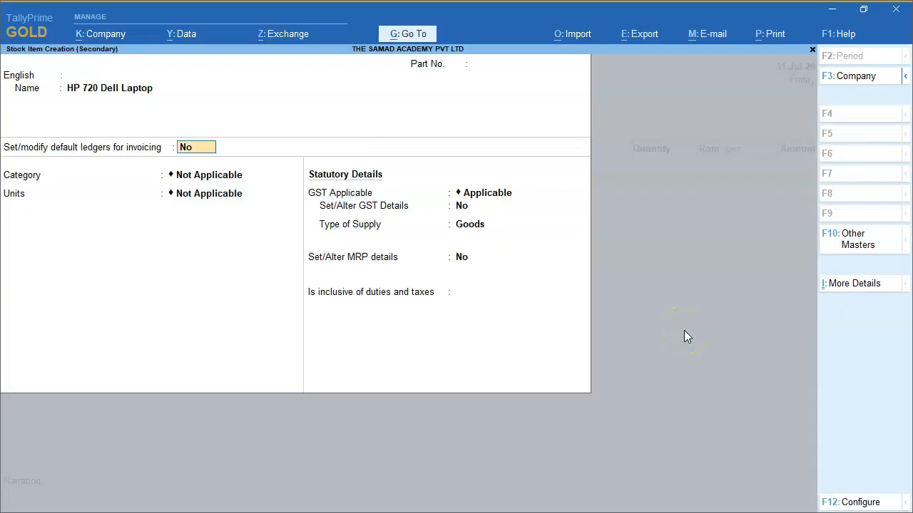
pyautogui.press('Return')
pyautogui.press('Return')
pyautogui.press('Down')
pyautogui.press('Return')
pyautogui.press('Return')
pyautogui.press('Return')
pyautogui.press('Return')
pyautogui.press('Return')
pyautogui.press('Return')
pyautogui.press('Return')
pyautogui.press('y')
# Enter HSN/SAC 542145 in the laptop's GST details and make the item taxable, keeping it as GST goods
pyautogui.press('Return')
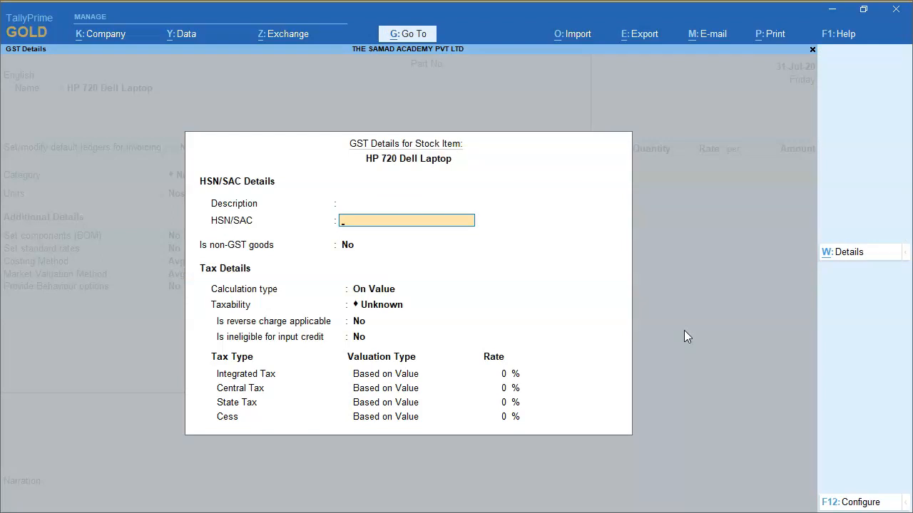
pyautogui.write('542145')
pyautogui.press('Return')
pyautogui.press('Return')
pyautogui.press('Down')
pyautogui.press('Down')
pyautogui.press('Down')
# Set the integrated tax rate to 18% as on the invoice, accept the GST details, and save the stock item
pyautogui.press('Return')
pyautogui.press('Return')
pyautogui.press('Return')
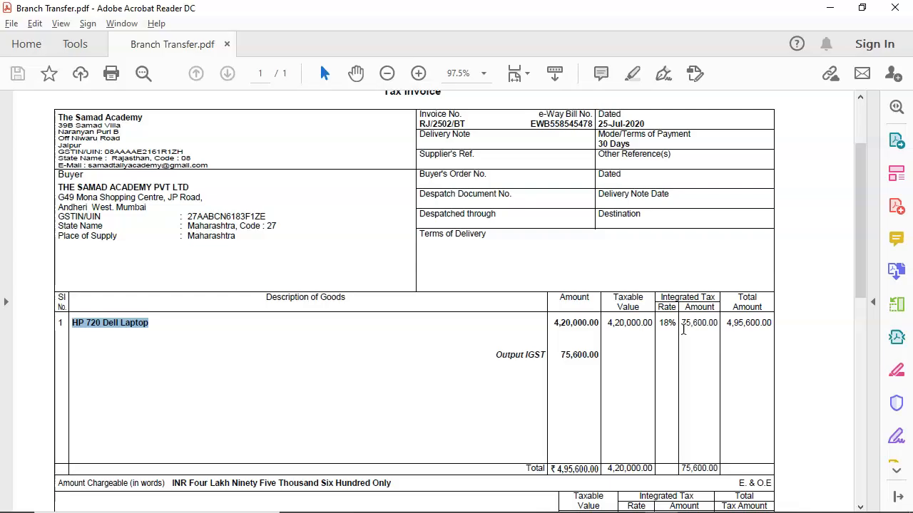
pyautogui.hotkey('alt', 'Tab')
pyautogui.write('18')
pyautogui.press('Return')
pyautogui.press('Return')
pyautogui.press('Return')
pyautogui.press('Return')
pyautogui.press('Return')
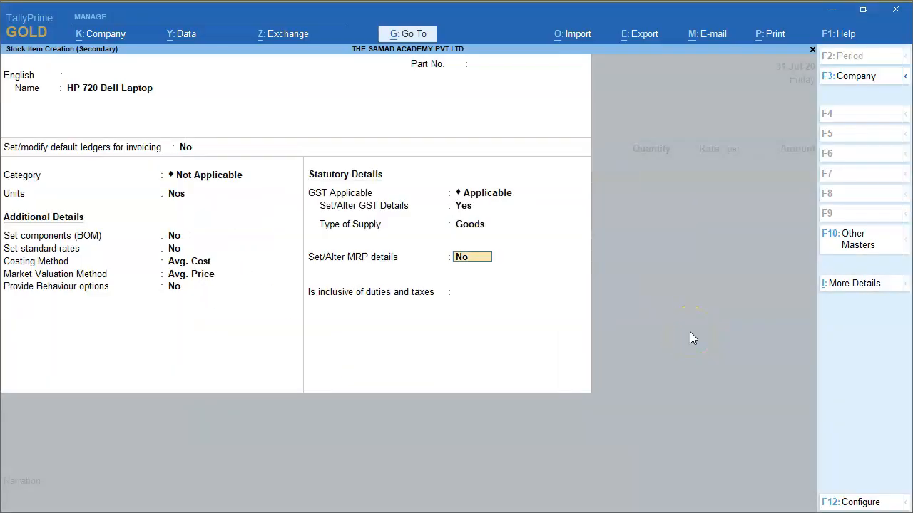
pyautogui.press('Return')
pyautogui.press('Return')
pyautogui.press('Return')
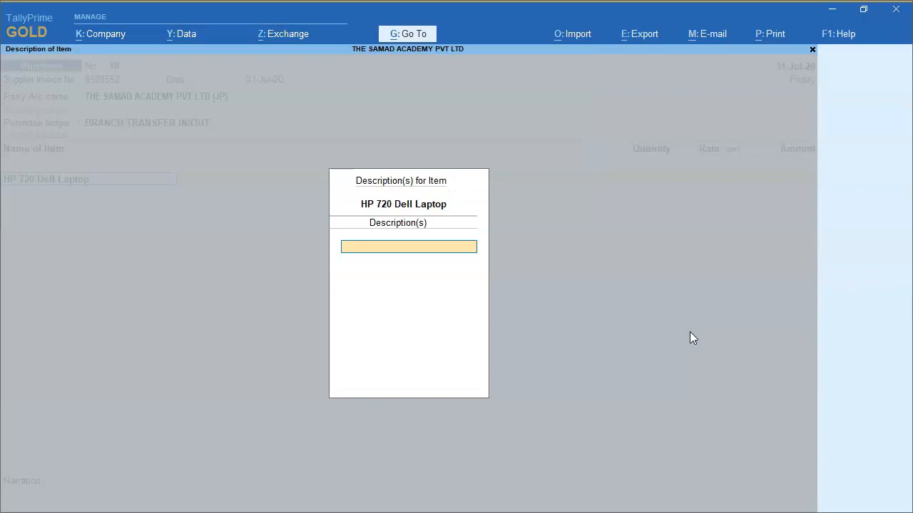
# Enter a quantity of 100 Nos at a rate of 4,200 for HP 720 Dell Laptop and check the amount against the invoice
pyautogui.hotkey('alt', 'Tab')
pyautogui.scroll(-1, 563, 321)
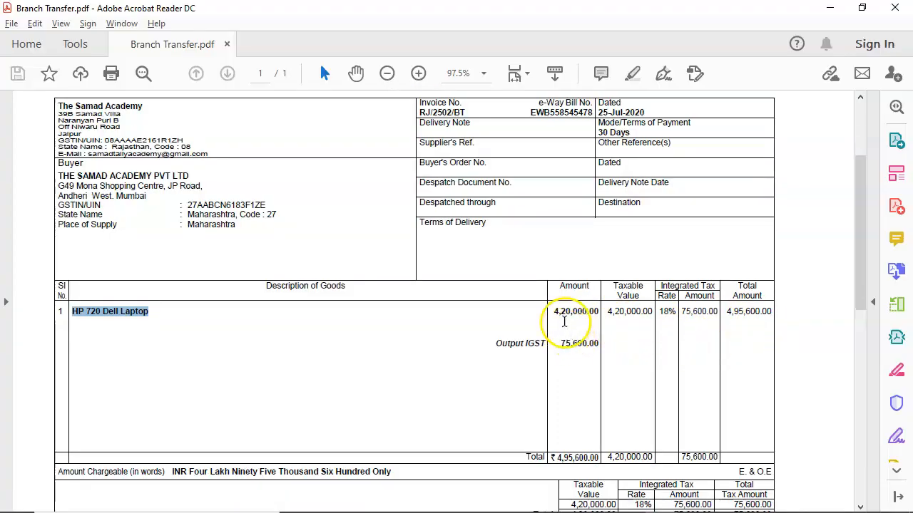
pyautogui.hotkey('alt', 'Tab')
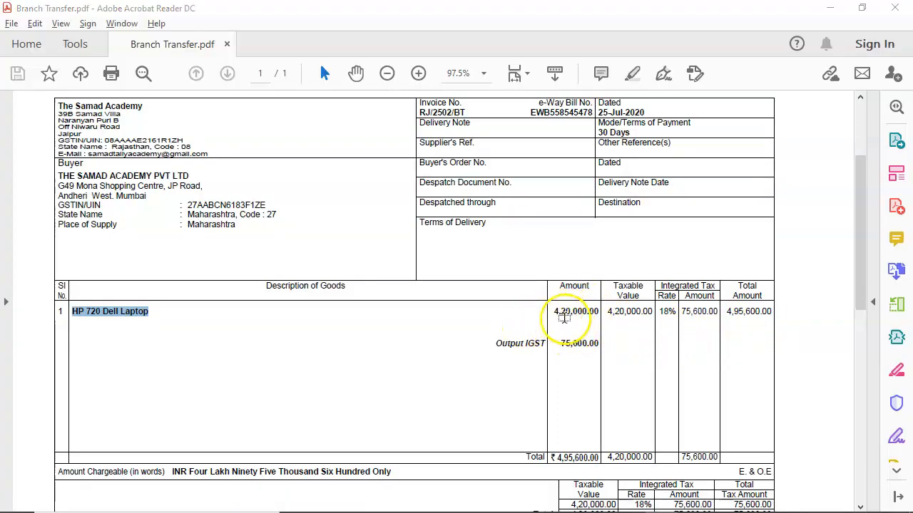
pyautogui.press('Return')
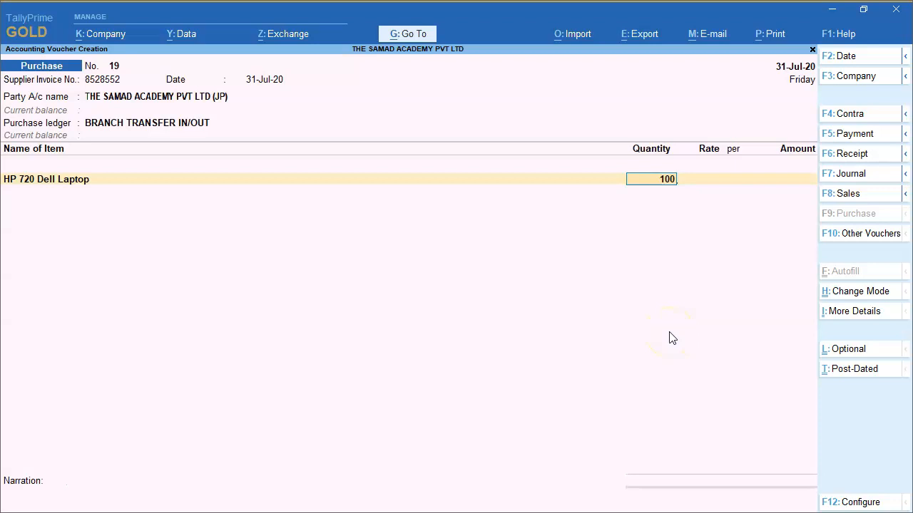
pyautogui.write('100')
pyautogui.press('Return')
pyautogui.hotkey('alt', 'Tab')
pyautogui.hotkey('alt', 'Tab')
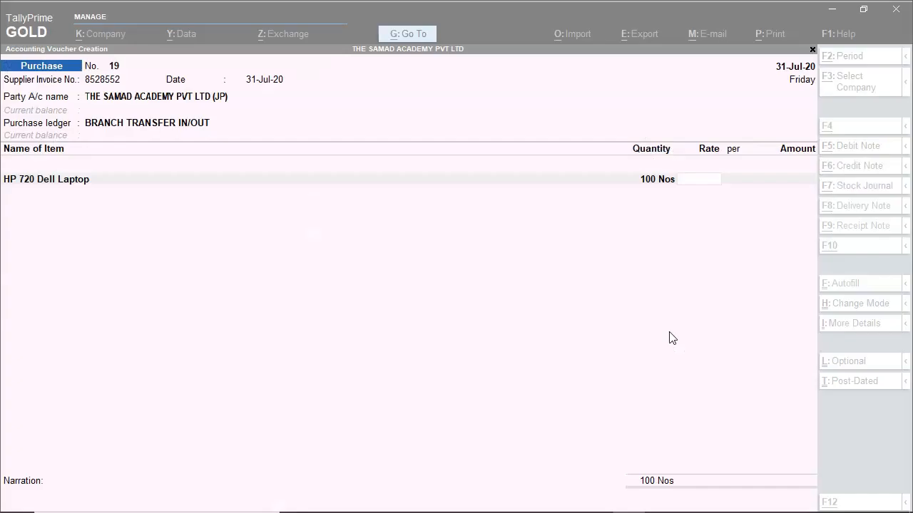
pyautogui.write('4200')
pyautogui.press('Return')
pyautogui.hotkey('alt', 'Tab')
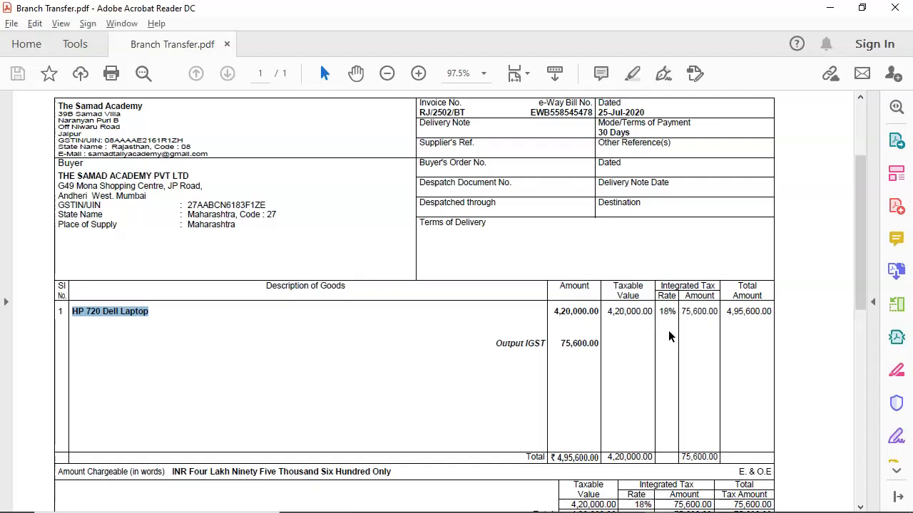
pyautogui.moveTo(555, 312); pyautogui.dragTo(618, 317)
# Compare the IGST with the invoice's integrated tax amount and set Provide GST/e-Way Bill details to No
pyautogui.hotkey('alt', 'Tab')
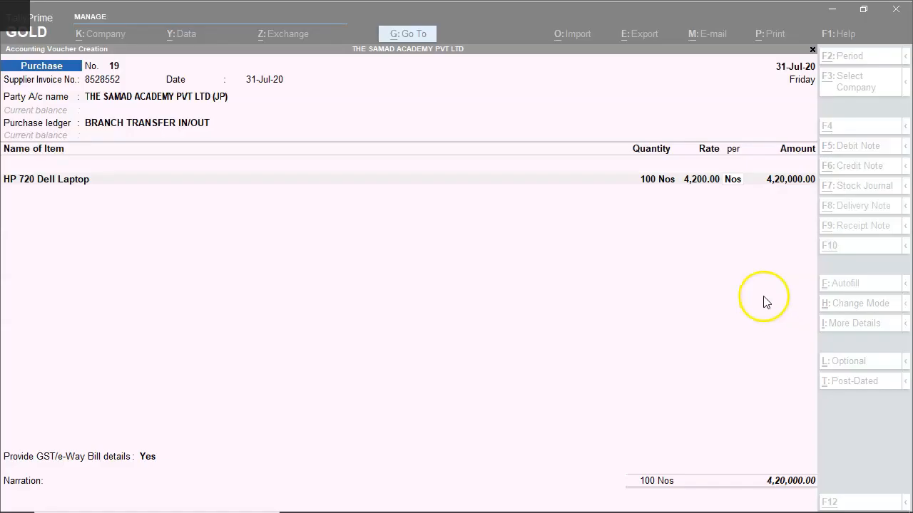
# Accept the laptop line and add the INPUT IGST ledger below it with its calculated tax amount
pyautogui.press('Return')
pyautogui.press('Return')
pyautogui.press('Return')
pyautogui.press('Return')
pyautogui.write('Inpu')
pyautogui.press('Down')
pyautogui.press('Down')
pyautogui.press('Return')
pyautogui.press('Return')
pyautogui.hotkey('alt', 'Tab')
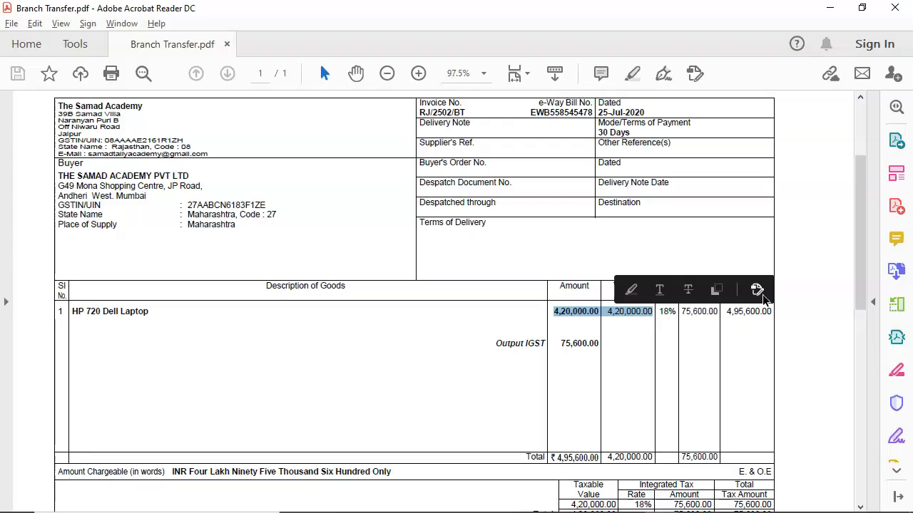
pyautogui.moveTo(681, 324); pyautogui.dragTo(747, 329)
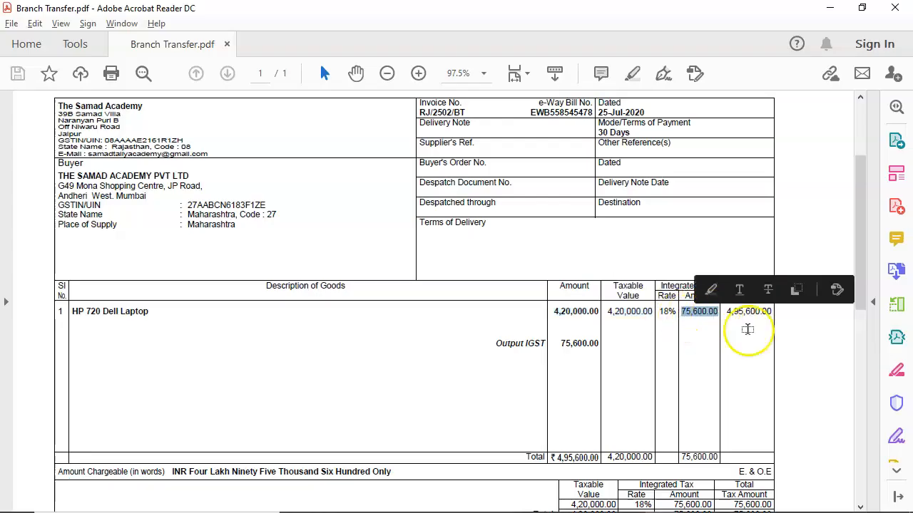
pyautogui.hotkey('alt', 'Tab')
pyautogui.press('Return')
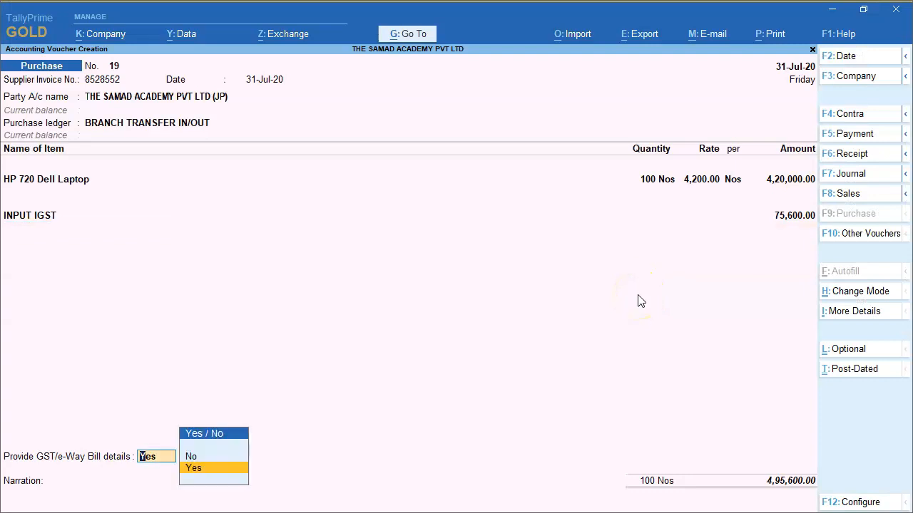
pyautogui.press('Up')
pyautogui.press('Return')
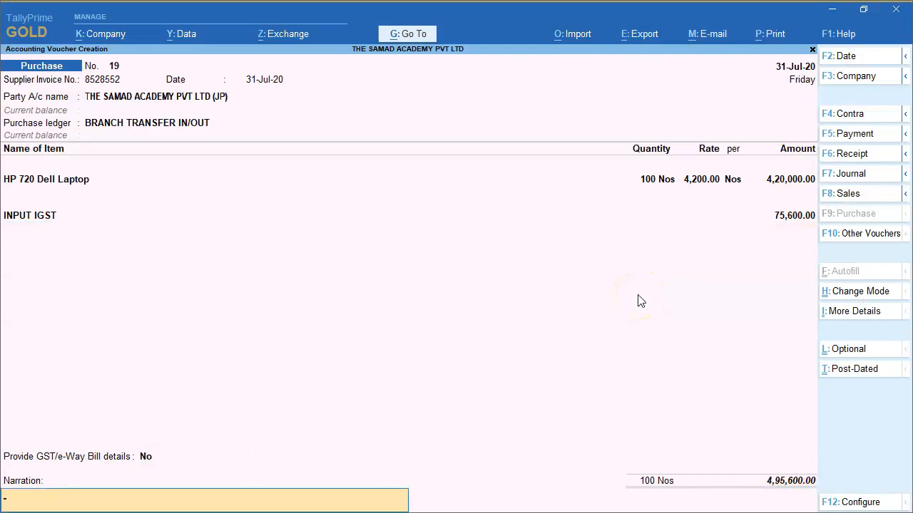
# Save the Jaipur branch purchase voucher without a narration and leave voucher entry
pyautogui.press('Return')
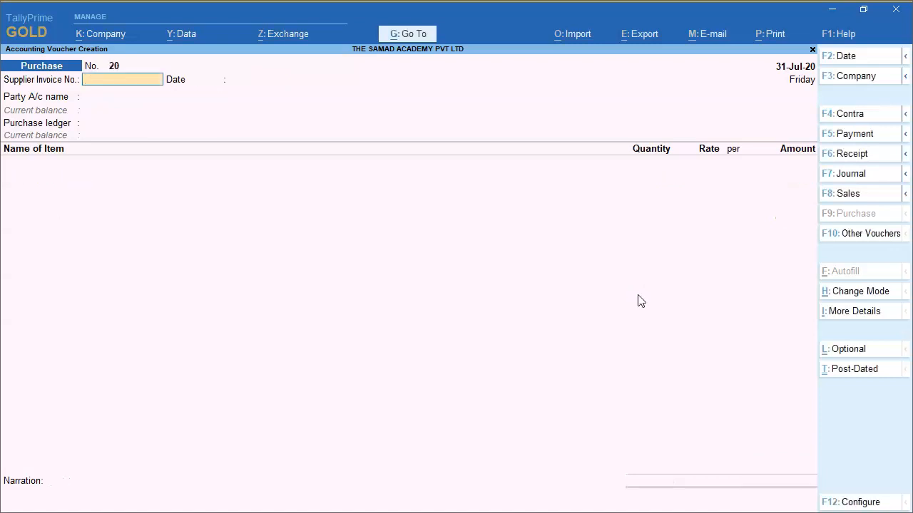
pyautogui.press('Escape')
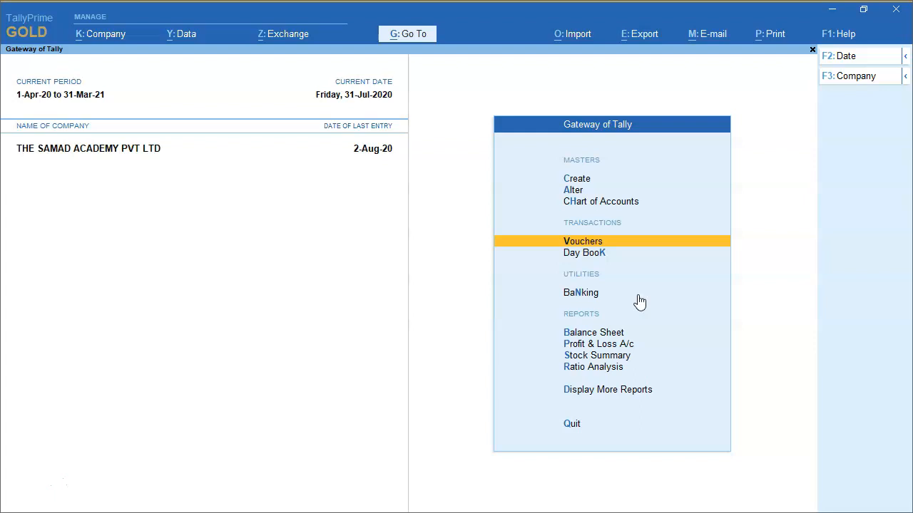
# Open the Profit & Loss A/c and check the amount under the Branch Transfwer Inward group
pyautogui.press('Down')
pyautogui.press('Down')
pyautogui.press('Down')
pyautogui.press('Down')
pyautogui.press('Down')
pyautogui.press('Up')
pyautogui.press('Return')
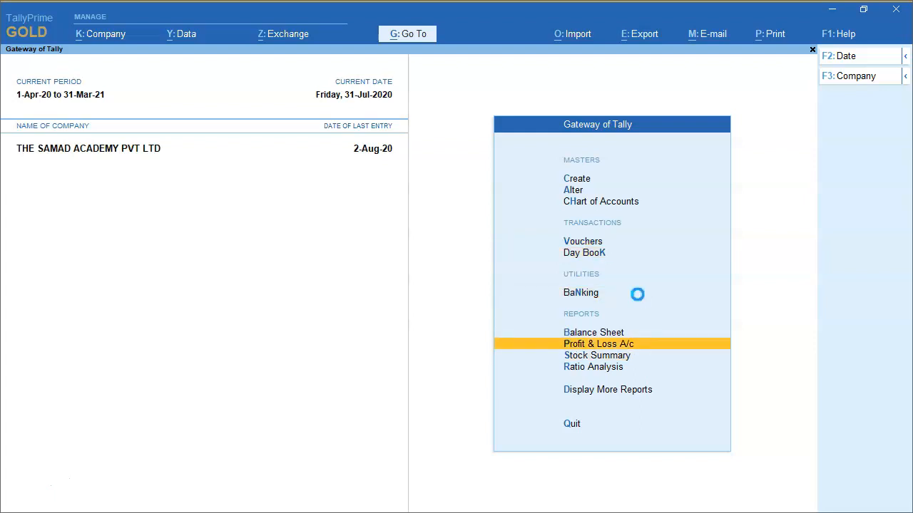
pyautogui.press('Down')
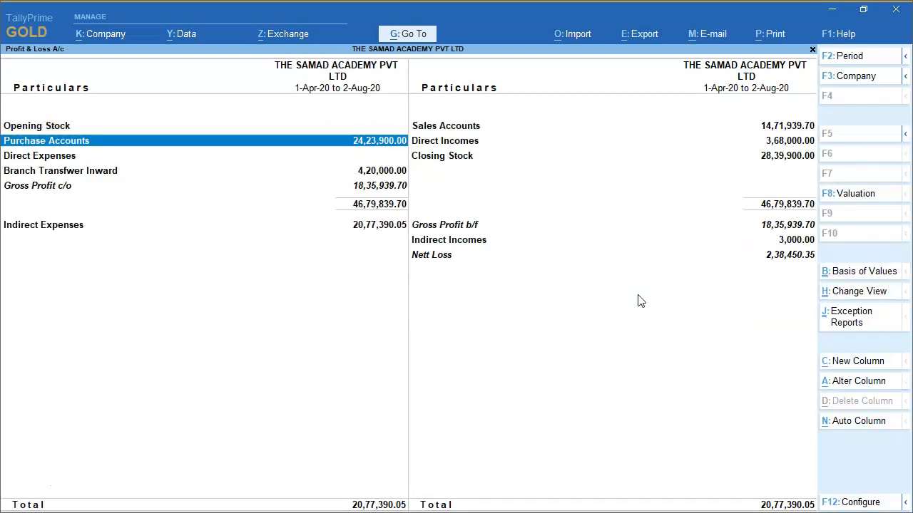
pyautogui.press('Down')
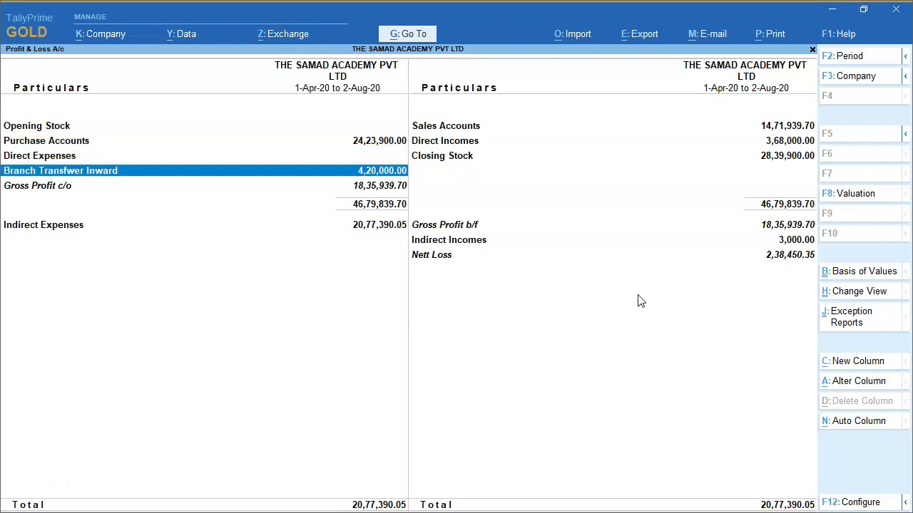
# Open the Balance Sheet and check the Jaipur branch balance in the group summary of Branch / Divisions
pyautogui.press('Escape')
pyautogui.press('Up')
pyautogui.press('Return')
pyautogui.press('Down')
pyautogui.press('Left')
pyautogui.press('Down')
pyautogui.press('Down')
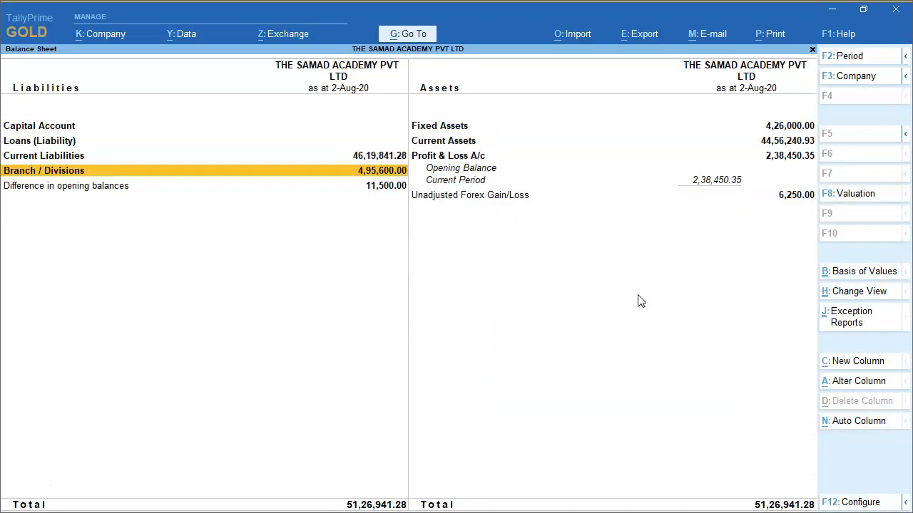
pyautogui.press('Return')
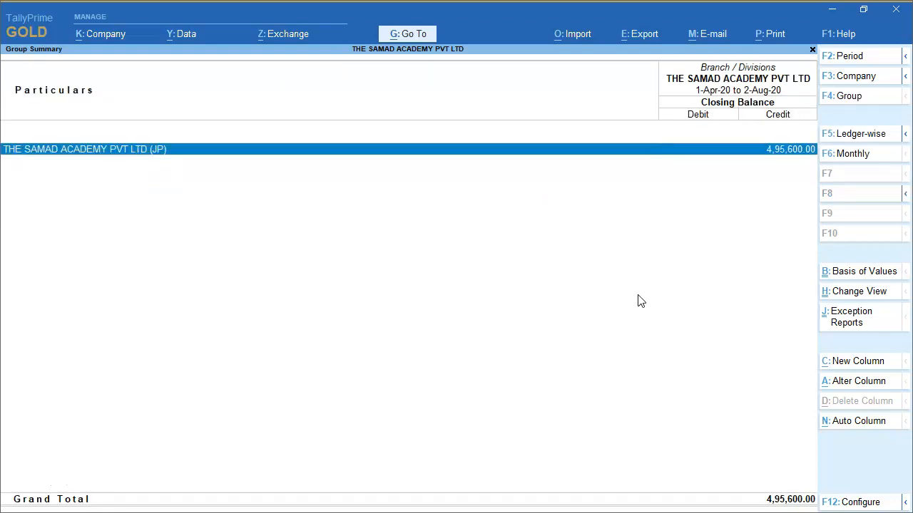
pyautogui.press('Escape')
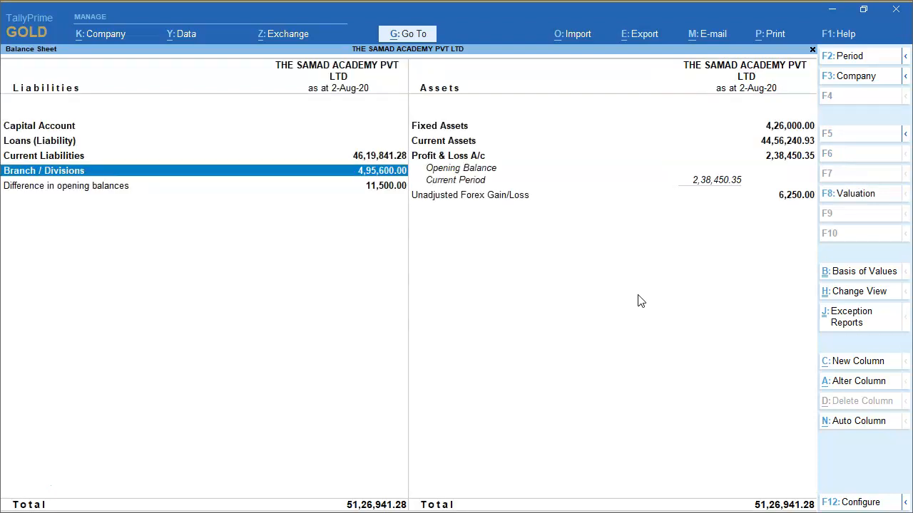
# Switch to the PowerPoint working file and read the Goods Transferred Out transaction to the Jaipur branch
pyautogui.hotkey('alt', 'Tab')
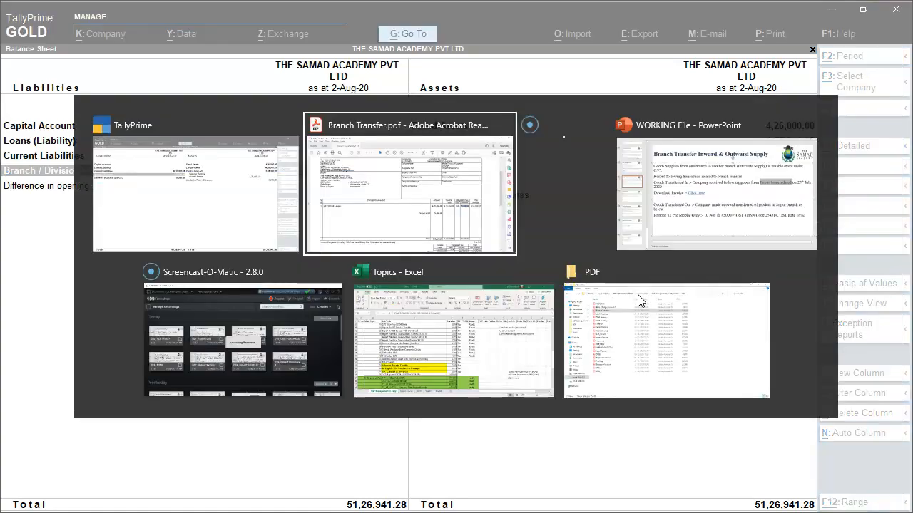
pyautogui.hotkey('alt', 'Tab')
pyautogui.hotkey('alt', 'Tab')
pyautogui.hotkey('alt', 'Tab')
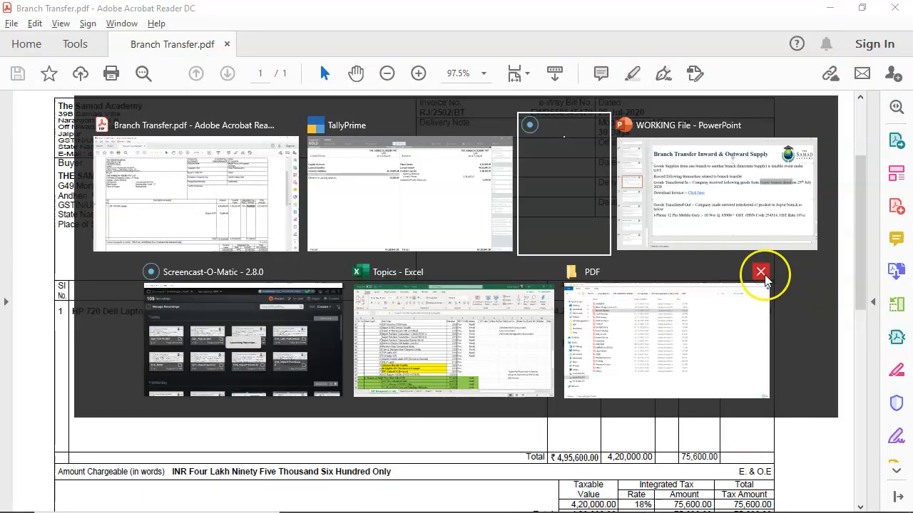
pyautogui.click(350, 307)
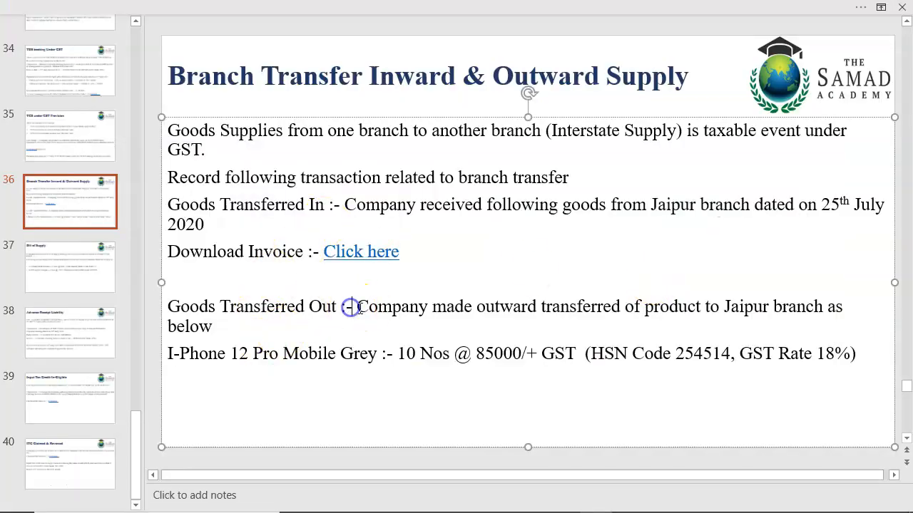
pyautogui.moveTo(356, 307); pyautogui.dragTo(779, 300)
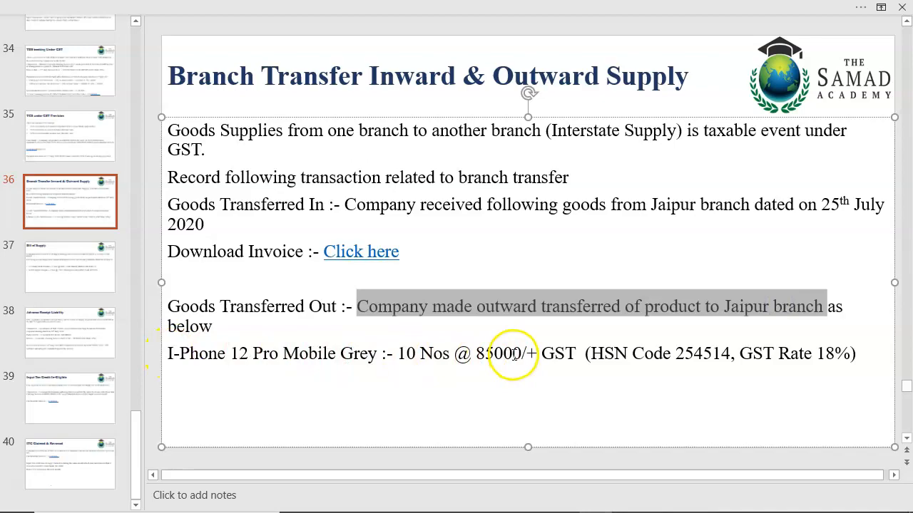
# Switch back to TallyPrime, leave the Balance Sheet and start a new sales voucher
pyautogui.hotkey('alt', 'Tab')
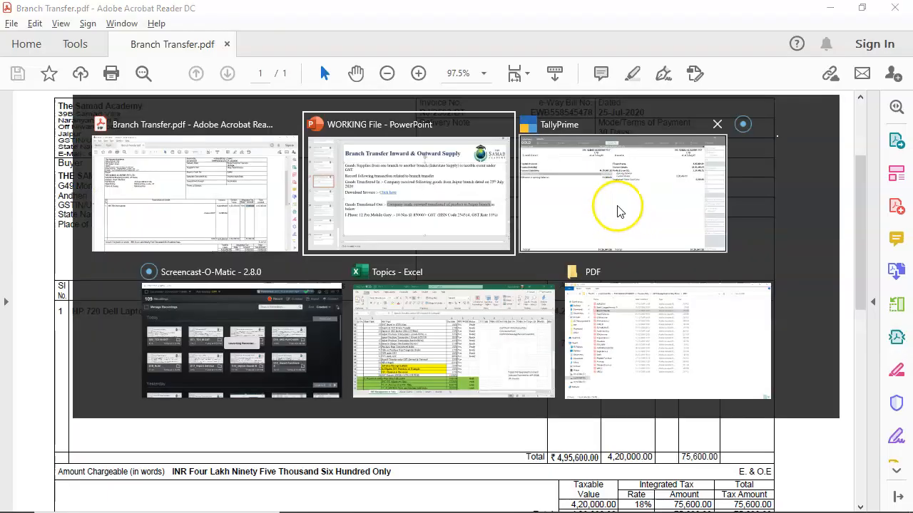
pyautogui.hotkey('alt', 'Tab')
pyautogui.click(630, 226)
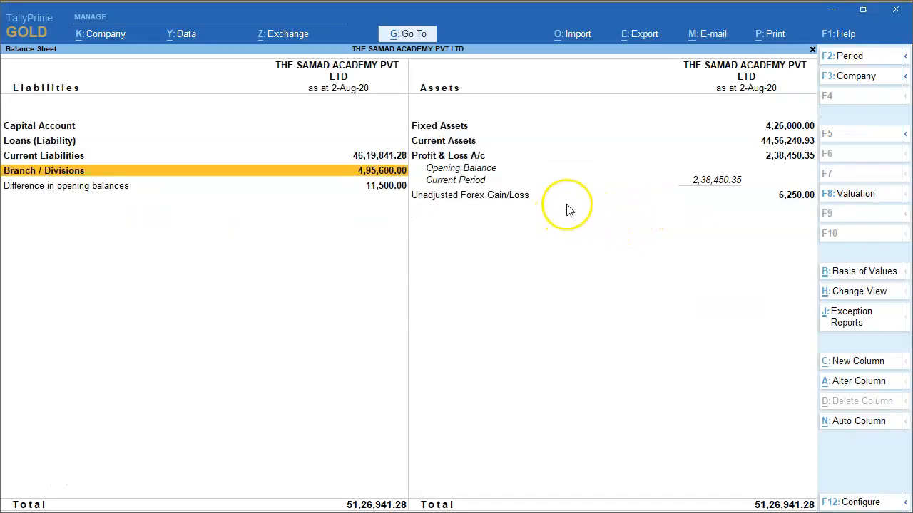
pyautogui.press('Escape')
pyautogui.click(578, 244)
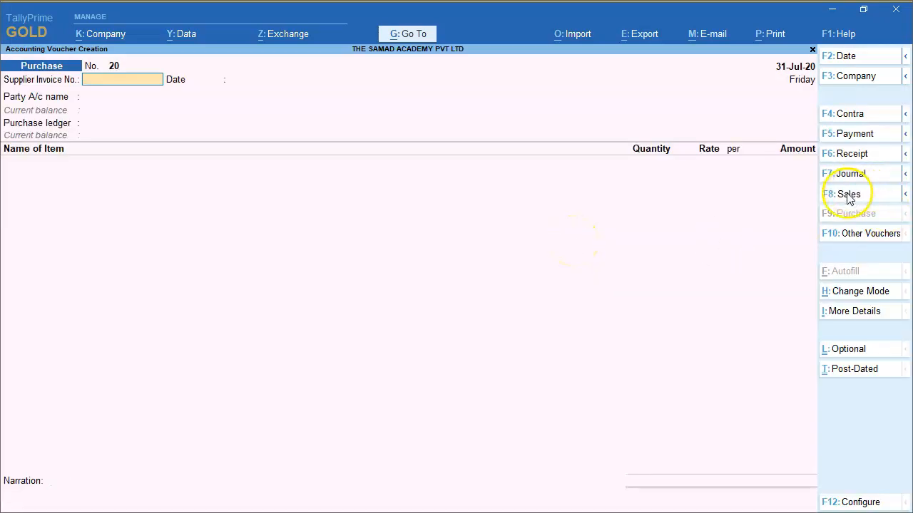
pyautogui.click(905, 193)
# Skip the reference number and date, choose THE SAMAD ACADEMY PVT LTD (JP) as the party and accept its details
pyautogui.press('Return')
pyautogui.press('Return')
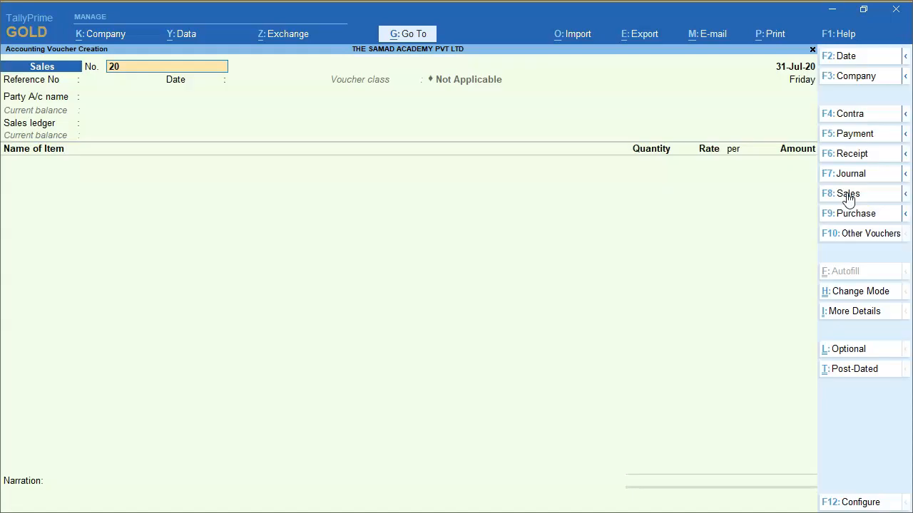
pyautogui.press('Return')
pyautogui.press('Return')
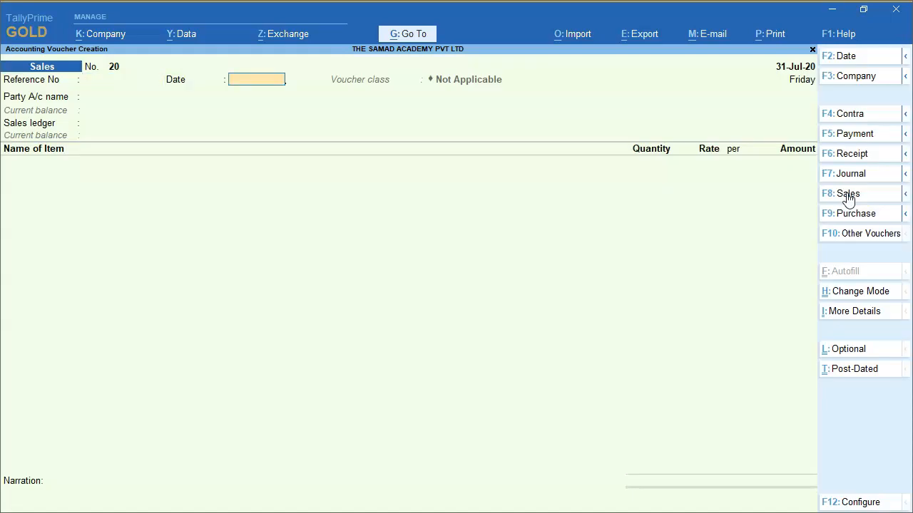
pyautogui.press('Return')
pyautogui.write('the')
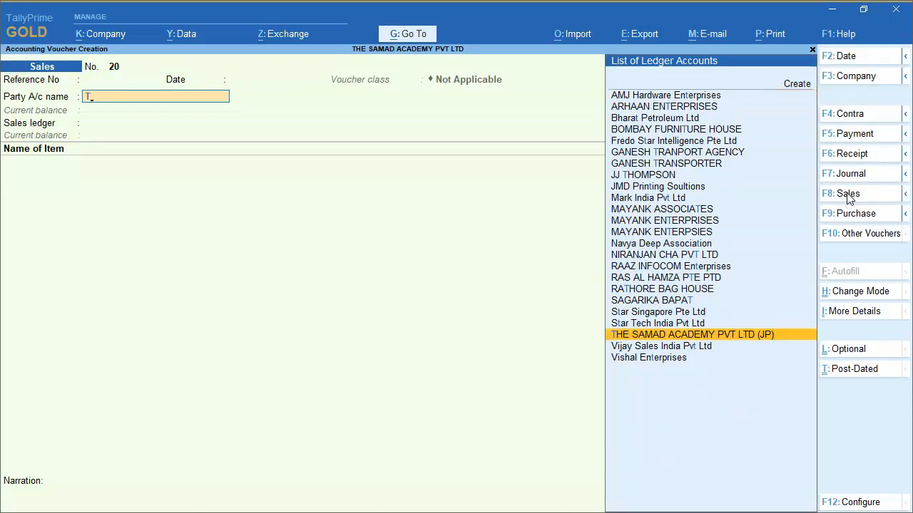
pyautogui.press('Return')
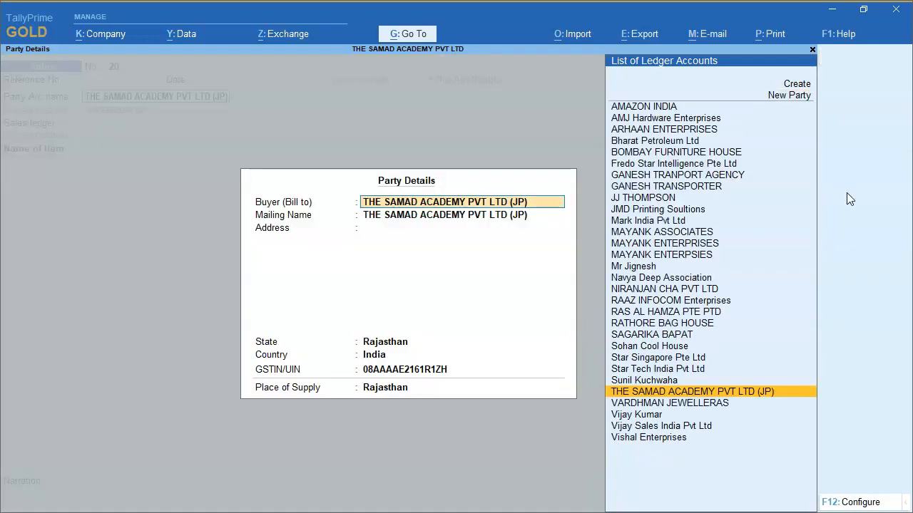
pyautogui.hotkey('ctrl', 'a')
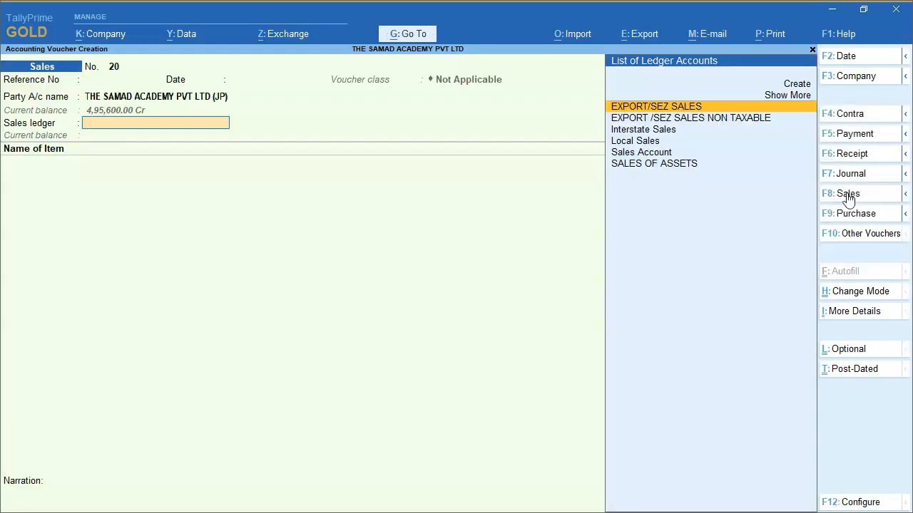
# Start creating a new ledger for the sales ledger field and name it Branch Transfer O/W
pyautogui.press('Up')
pyautogui.press('Down')
pyautogui.press('Down')
pyautogui.press('Down')
pyautogui.press('Down')
pyautogui.press('Up')
pyautogui.press('Up')
pyautogui.press('Up')
pyautogui.press('Up')
pyautogui.press('Up')
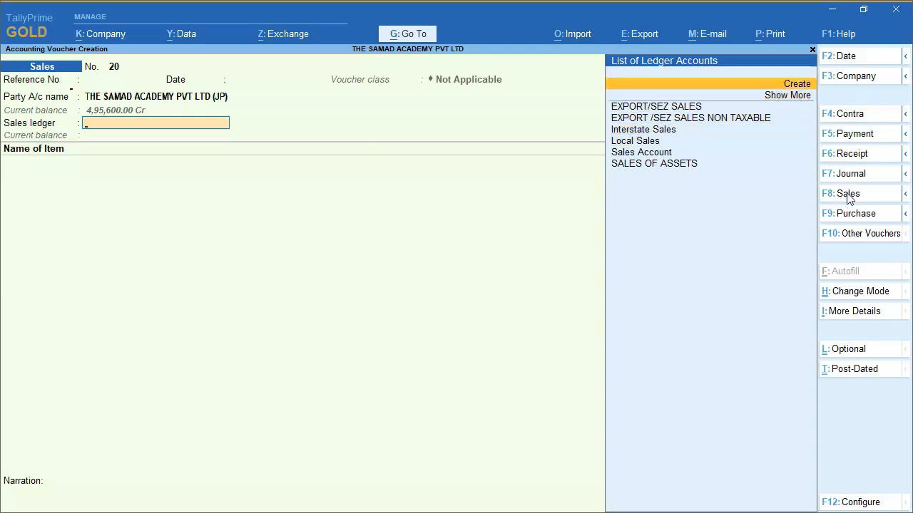
pyautogui.press('Return')
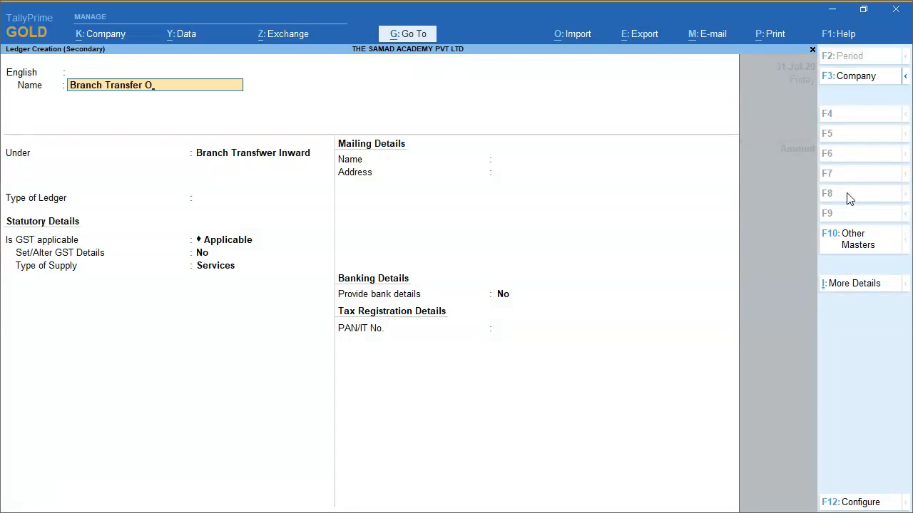
pyautogui.press('Return')
pyautogui.press('Return')
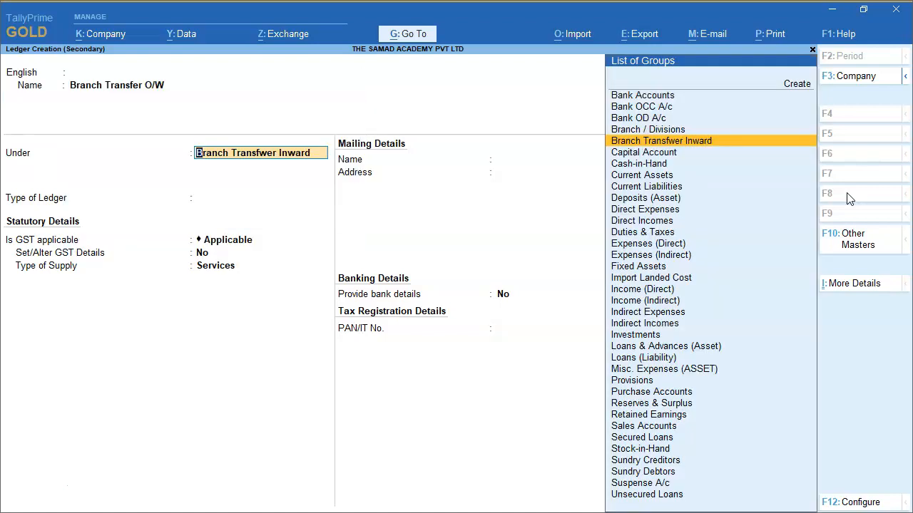
# Start a new group for the ledger, named Branch Transfwer OUTWARD, under Primary
pyautogui.press('ctrl')
pyautogui.hotkey('alt', 'c')
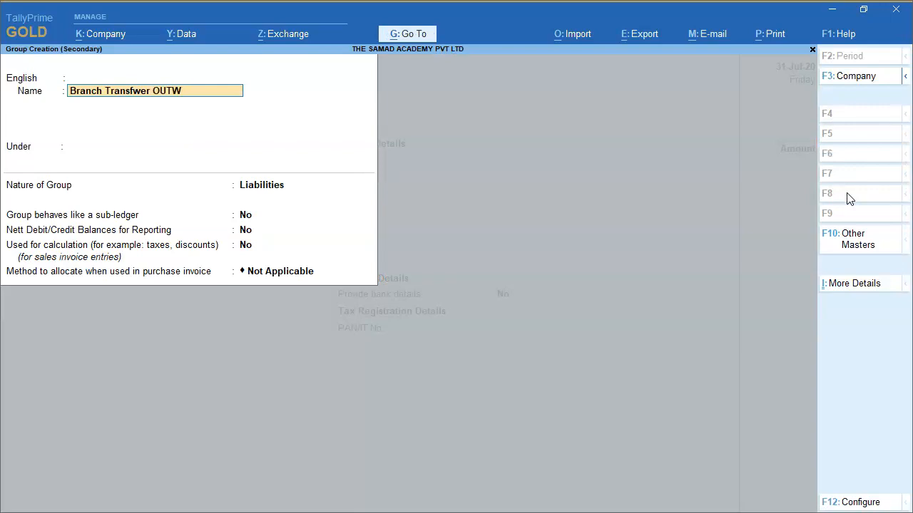
pyautogui.press('Return')
pyautogui.press('Return')
pyautogui.press('BackSpace')
pyautogui.press('Up')
# Set the group's nature to Income, make it affect gross profits, keep the remaining options and save it
pyautogui.press('Return')
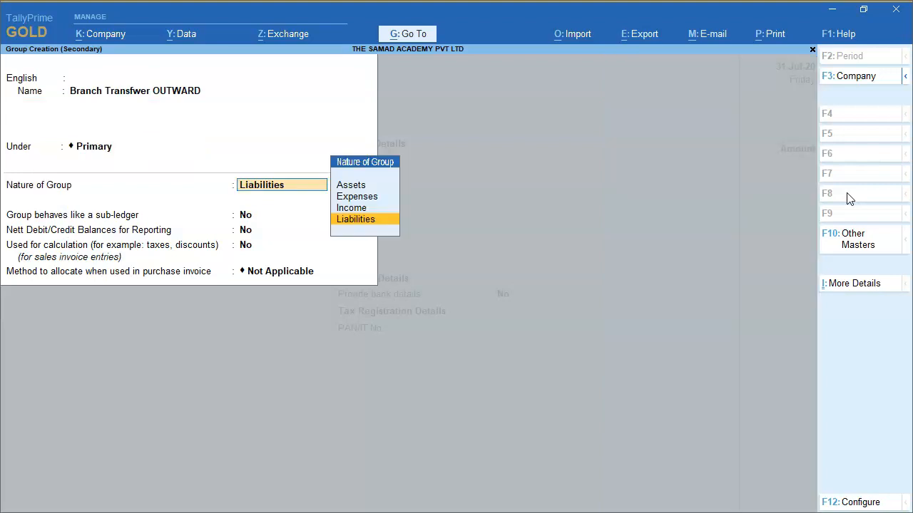
pyautogui.press('Up')
pyautogui.press('Return')
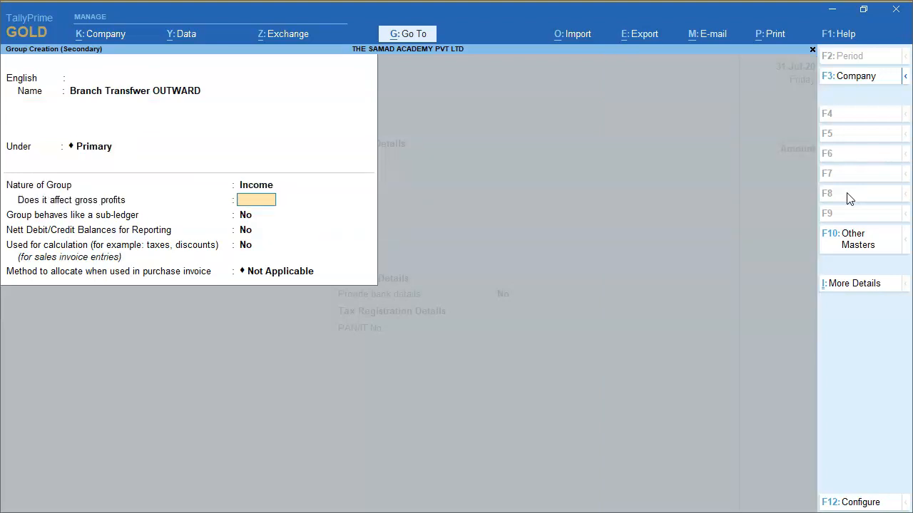
pyautogui.press('y')
pyautogui.press('Return')
pyautogui.press('Return')
pyautogui.press('Return')
pyautogui.press('Return')
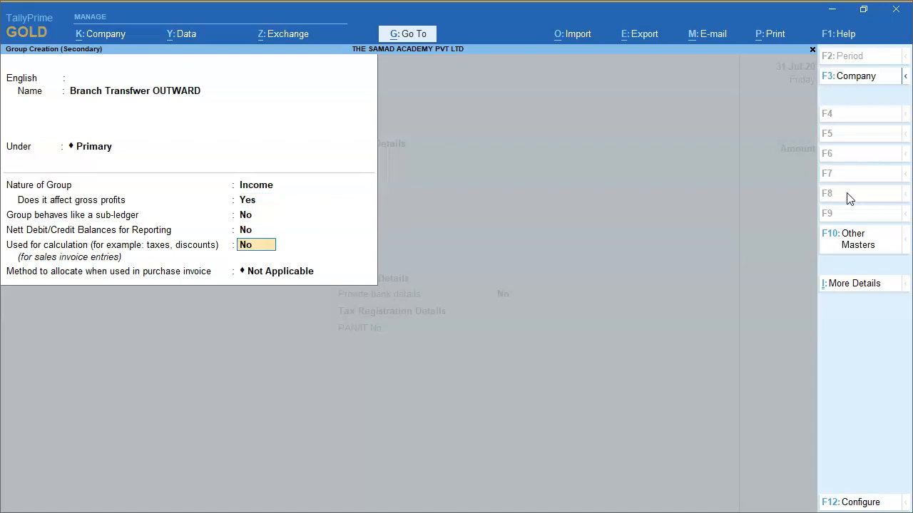
# Set the type of ledger to Not Applicable, go through its Inventory Values are affected settings, and keep GST applicable
pyautogui.press('Return')
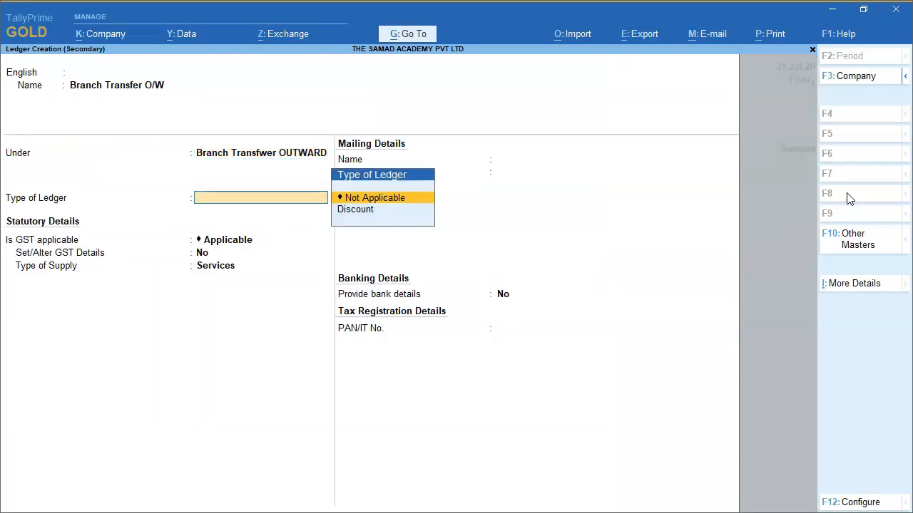
pyautogui.press('Return')
pyautogui.press('BackSpace')
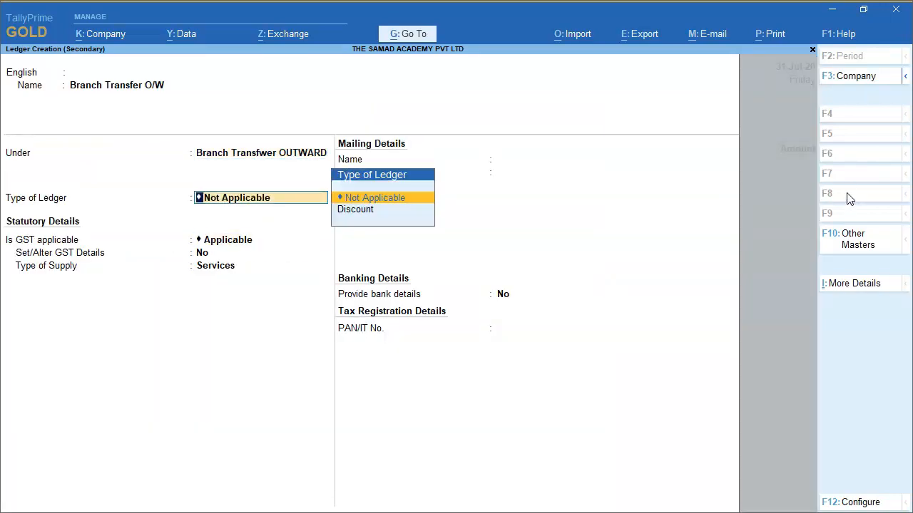
pyautogui.click(852, 284)
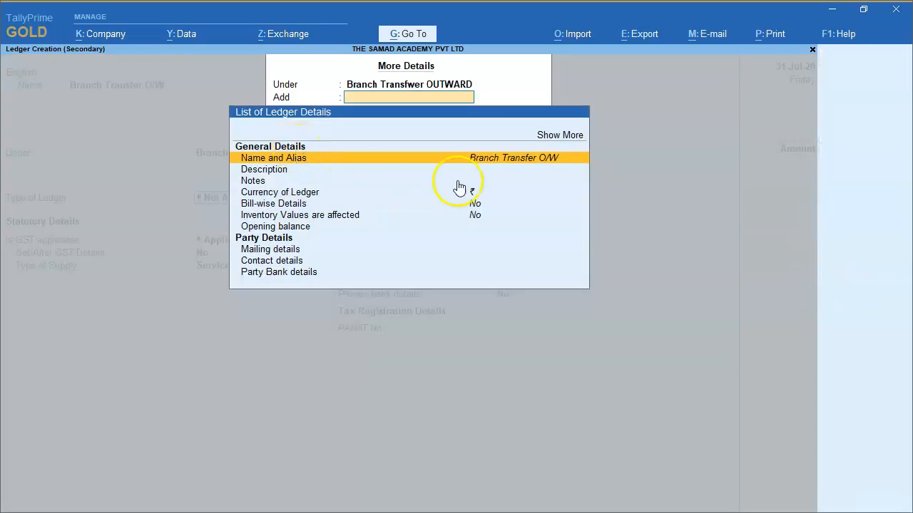
pyautogui.click(478, 221)
pyautogui.click(478, 217)
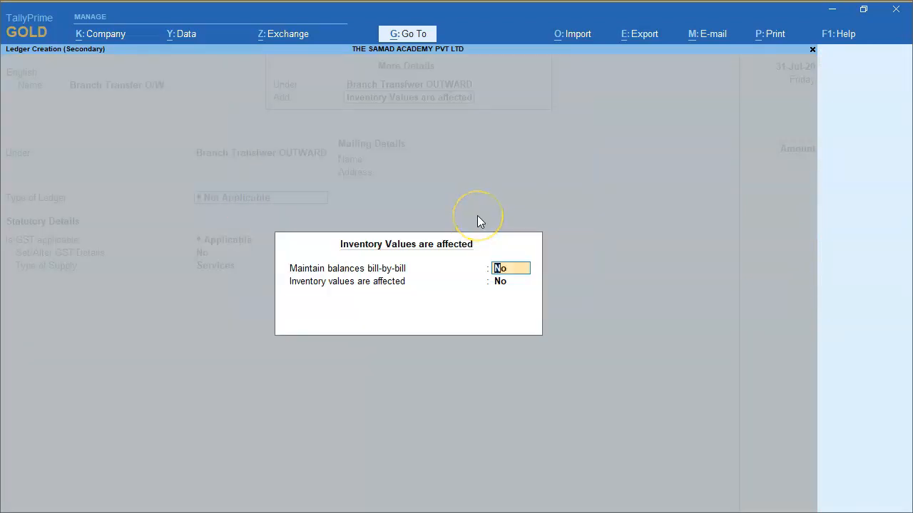
pyautogui.press('Return')
pyautogui.press('Return')
# Set the ledger's type of supply to Goods and save the Branch Transfer O/W ledger
pyautogui.press('Return')
pyautogui.press('Return')
pyautogui.press('Return')
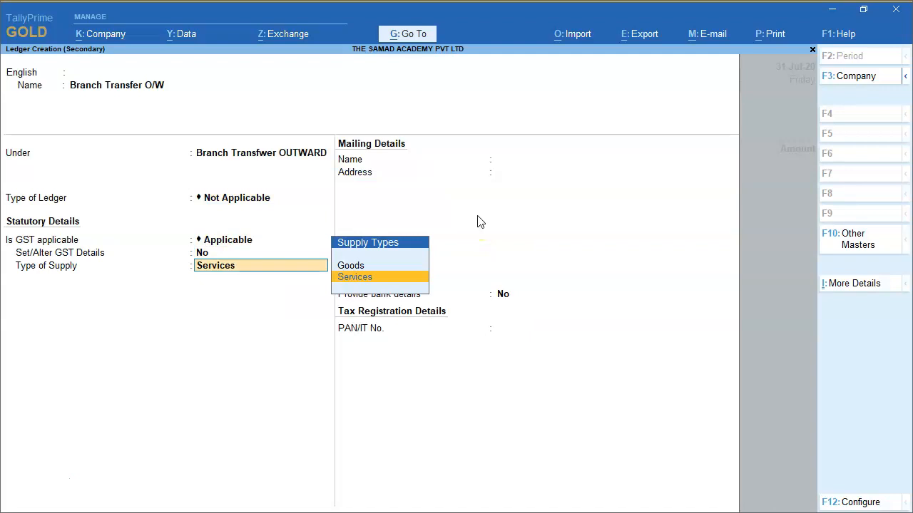
pyautogui.press('Up')
pyautogui.press('Return')
pyautogui.press('Return')
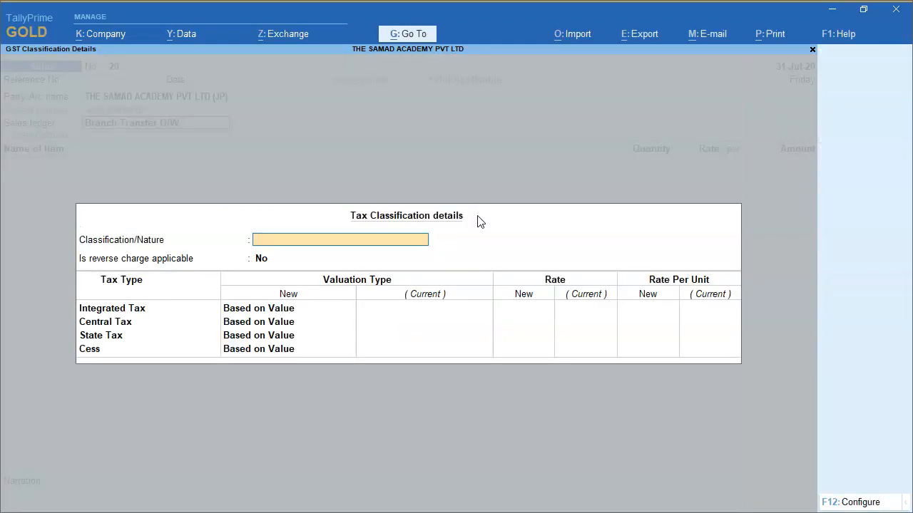
pyautogui.press('Return')
pyautogui.press('Return')
pyautogui.press('Return')
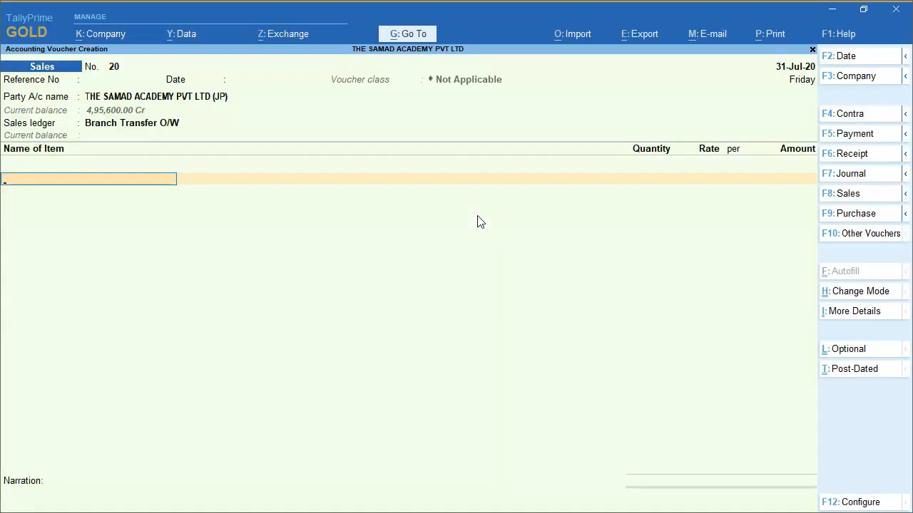
# Accept the sales ledger's default tax classification and copy the item name I-Phone 12 Pro Mobile Grey from the PowerPoint slide into the clipboard
pyautogui.hotkey('alt', 'Tab')
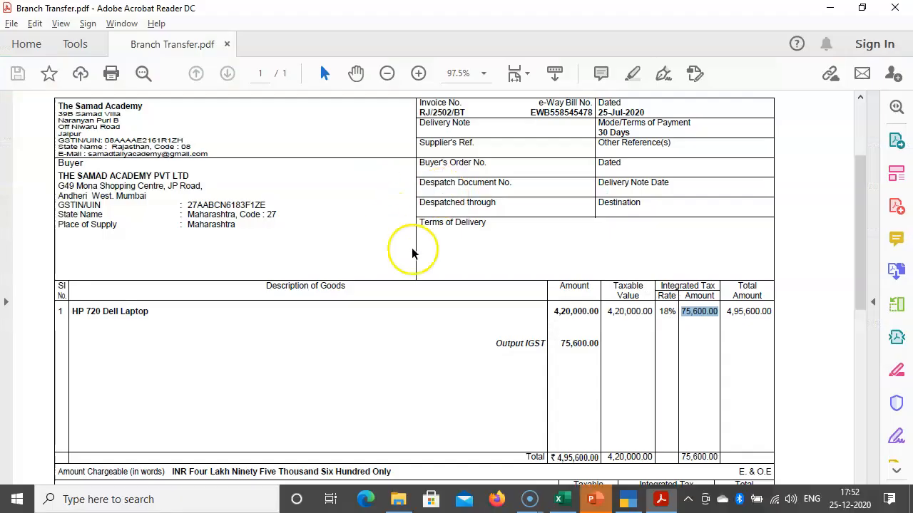
pyautogui.hotkey('alt', 'Tab')
pyautogui.press('Tab')
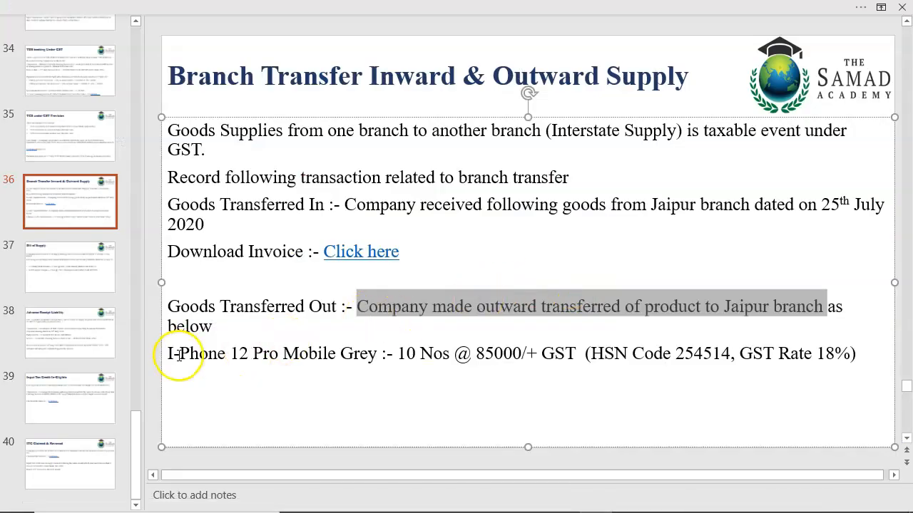
pyautogui.moveTo(169, 354); pyautogui.dragTo(362, 358)
pyautogui.hotkey('ctrl', 'c')
pyautogui.hotkey('alt', 'Tab')
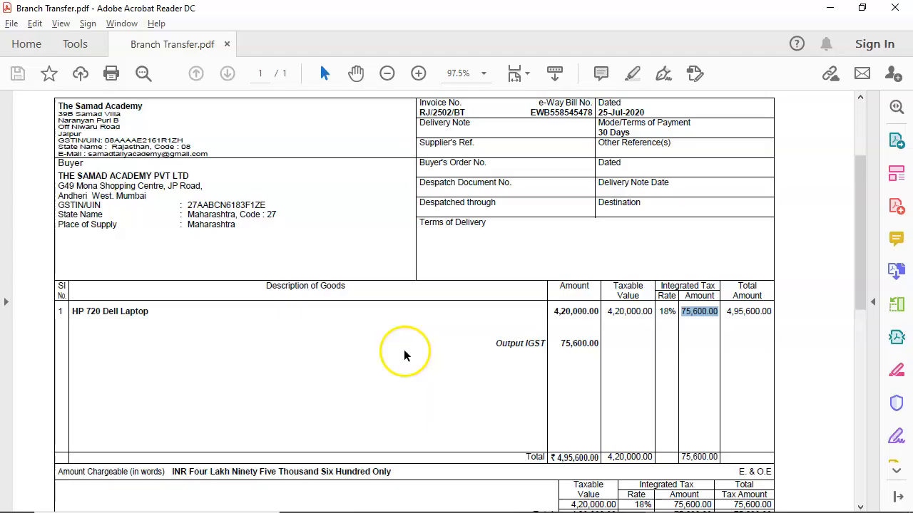
pyautogui.hotkey('alt', 'Tab')
pyautogui.hotkey('alt', 'Tab')
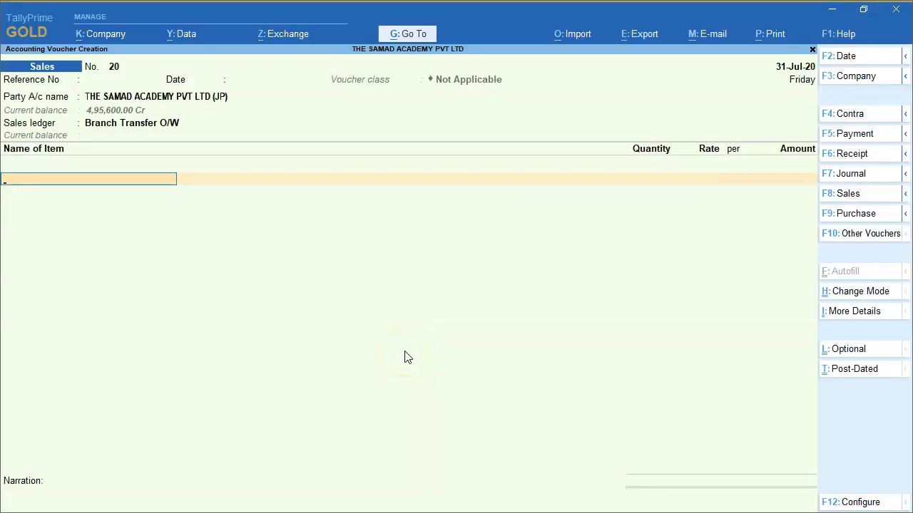
# Start a new stock item for the voucher, named I-Phone 12 Pro Mobile Grey, with units Nos and GST applicable
pyautogui.hotkey('alt', 'c')
pyautogui.hotkey('ctrl', 'v')
pyautogui.press('Return')
pyautogui.press('Return')
pyautogui.press('Return')
pyautogui.press('Down')
# Set the stock item's GST details to HSN/SAC 652145, Taxable, with an integrated tax rate of 18%
pyautogui.press('Return')
pyautogui.press('Return')
pyautogui.press('Return')
pyautogui.press('Return')
pyautogui.press('Return')
pyautogui.press('Return')
pyautogui.press('Return')
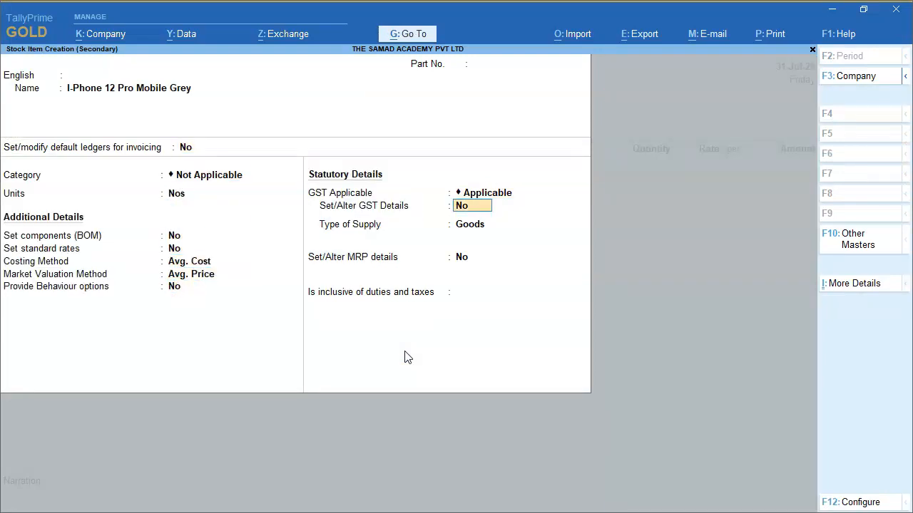
pyautogui.press('y')
pyautogui.press('Return')
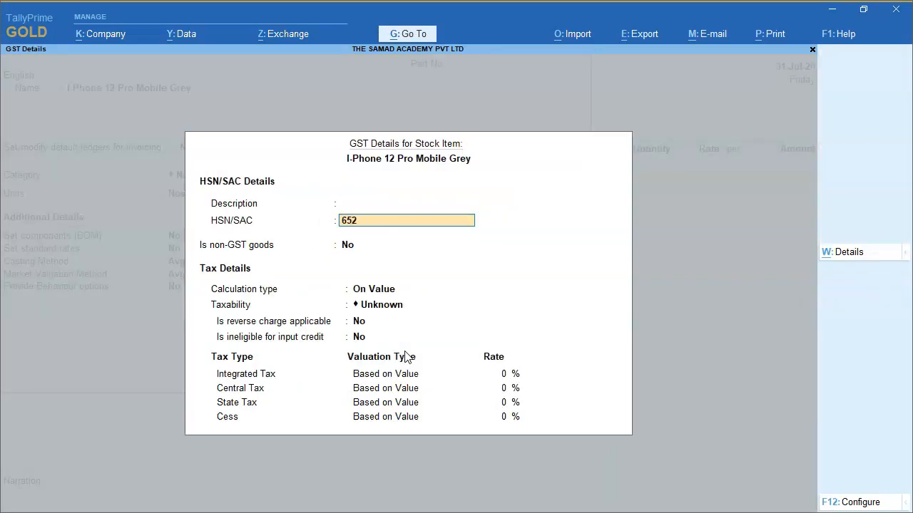
pyautogui.write('5')
pyautogui.press('Return')
pyautogui.press('Return')
pyautogui.press('Down')
pyautogui.press('Down')
pyautogui.press('Down')
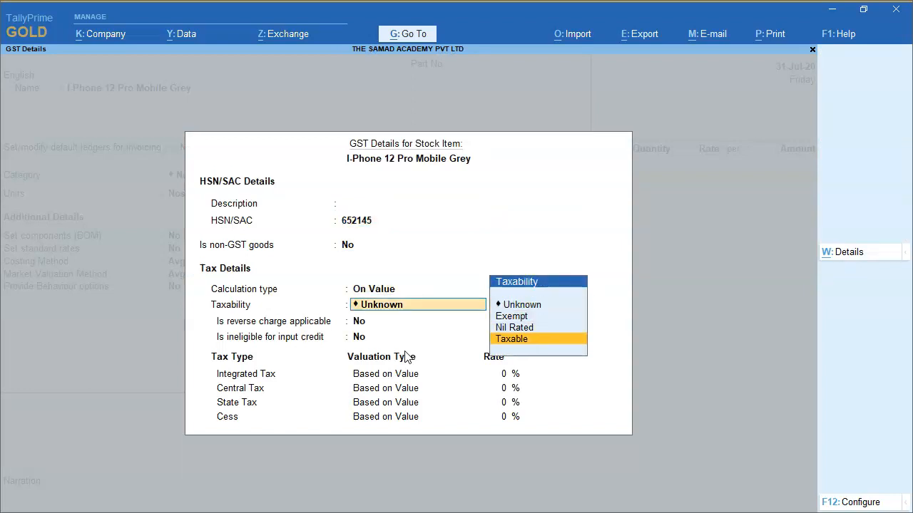
pyautogui.press('Return')
pyautogui.press('Return')
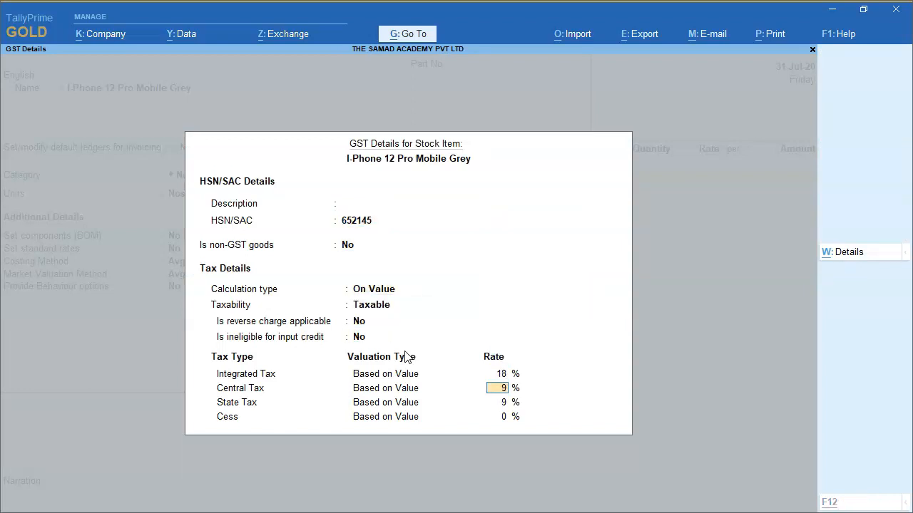
# Check the item's GST rate on the PowerPoint slide and return to TallyPrime
pyautogui.hotkey('alt', 'Tab')
pyautogui.press('Tab')
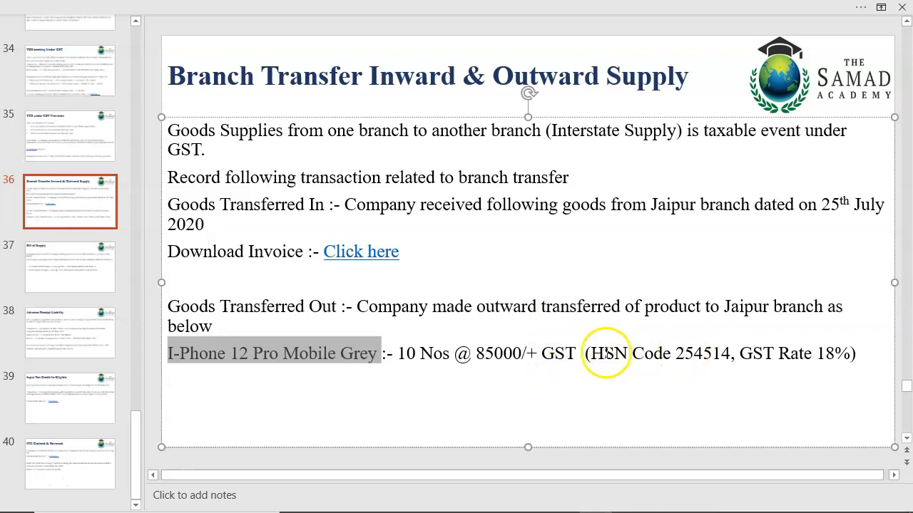
pyautogui.moveTo(816, 354); pyautogui.dragTo(836, 354)
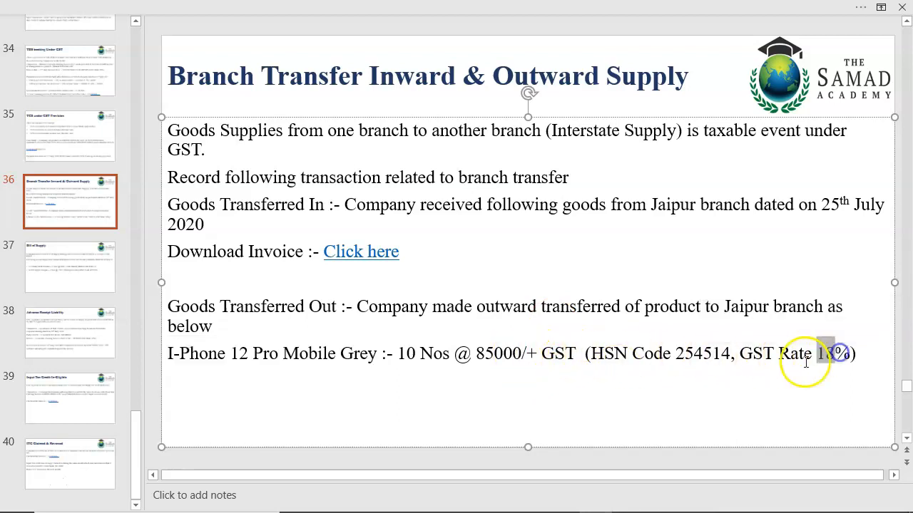
pyautogui.hotkey('alt', 'Tab')
pyautogui.press('Tab')
pyautogui.hotkey('alt', 'Tab')
pyautogui.press('Tab')
# Accept the item's GST details, keep the remaining options at their defaults and save the stock item
pyautogui.press('Return')
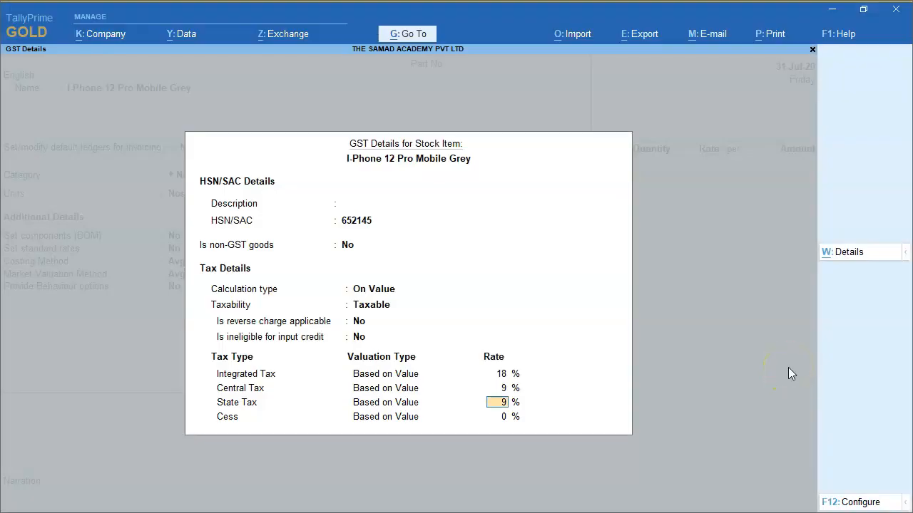
pyautogui.press('Return')
pyautogui.press('Return')
# Enter a quantity of 10 Nos at a rate of 85,000 for the I-Phone item and finish the item list
pyautogui.press('Return')
pyautogui.press('Return')
pyautogui.press('Return')
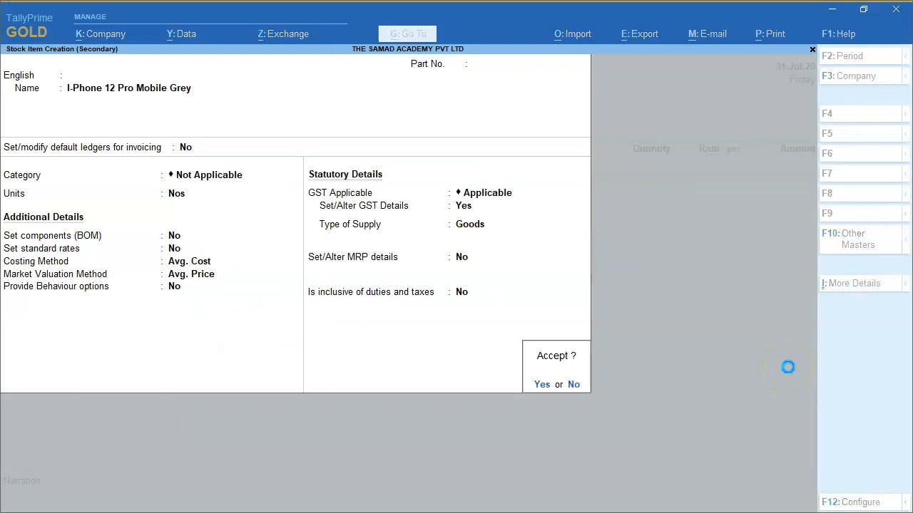
pyautogui.press('Return')
pyautogui.press('Return')
pyautogui.write('10')
pyautogui.press('Return')
pyautogui.press('Return')
pyautogui.write('85,000')
pyautogui.press('Return')
pyautogui.press('Return')
# Add the Output IGST ledger to the sales voucher
pyautogui.press('Return')
pyautogui.press('Return')
pyautogui.press('Return')
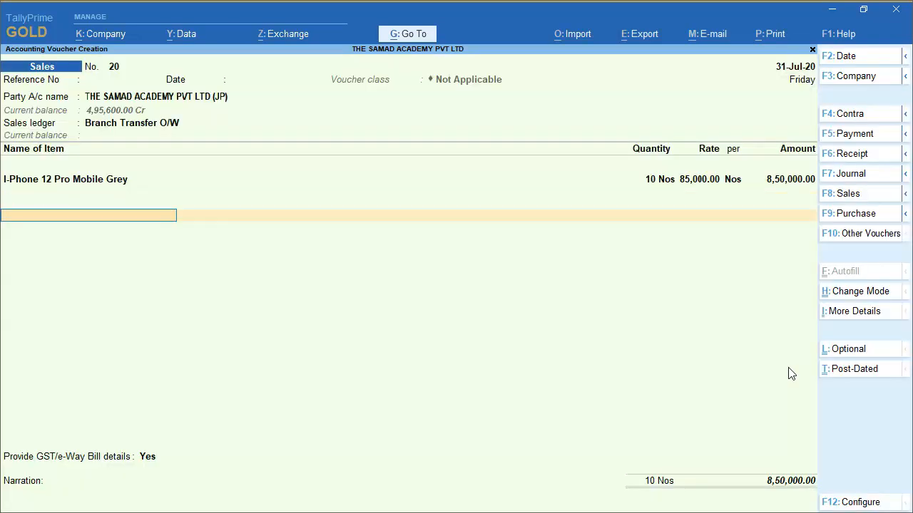
pyautogui.write('OUT')
pyautogui.press('Down')
pyautogui.press('Return')
pyautogui.press('Return')
# Choose to provide GST/e-Way Bill details and accept the additional details with their default values
pyautogui.press('Return')
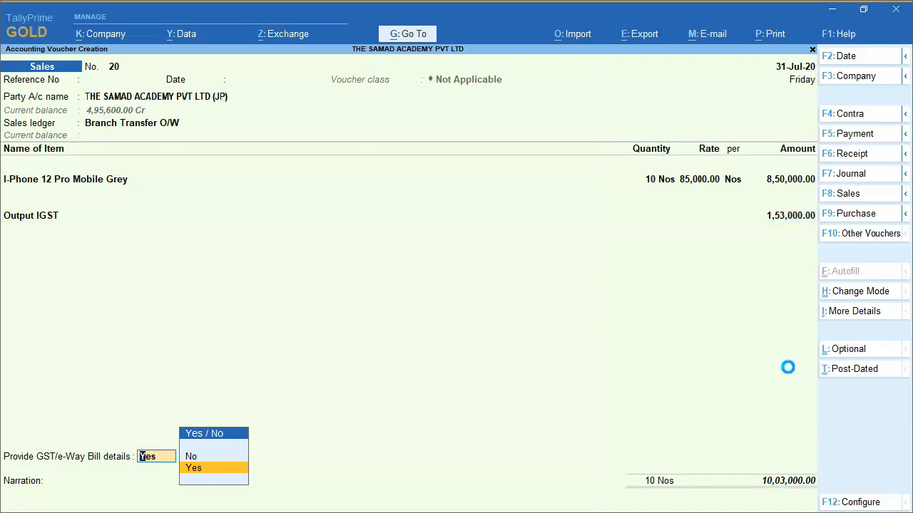
pyautogui.press('Return')
pyautogui.press('Return')
pyautogui.press('Return')
pyautogui.press('Return')
pyautogui.press('Return')
pyautogui.press('Return')
pyautogui.press('Return')
pyautogui.press('Return')
pyautogui.press('Return')
pyautogui.press('Return')
pyautogui.press('Return')
pyautogui.press('Return')
pyautogui.press('Return')
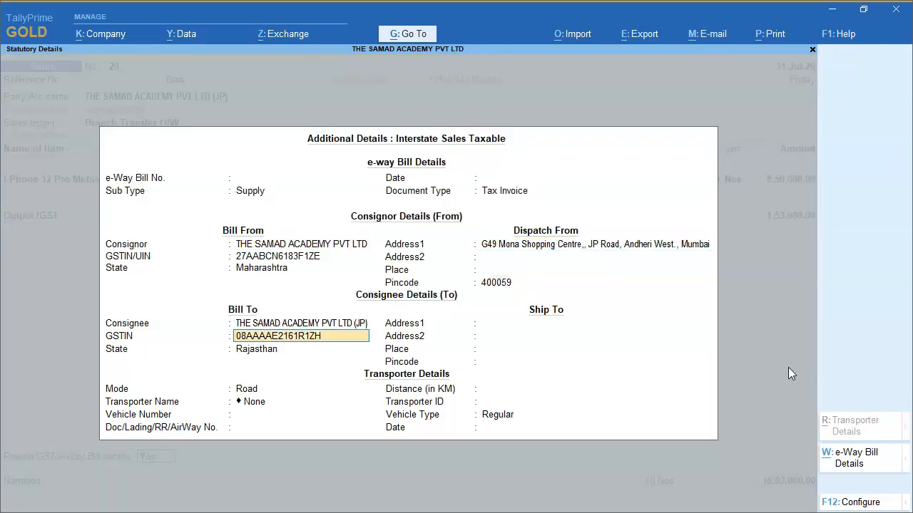
pyautogui.press('Return')
pyautogui.press('Return')
pyautogui.press('Return')
pyautogui.press('Return')
pyautogui.press('Return')
pyautogui.press('Return')
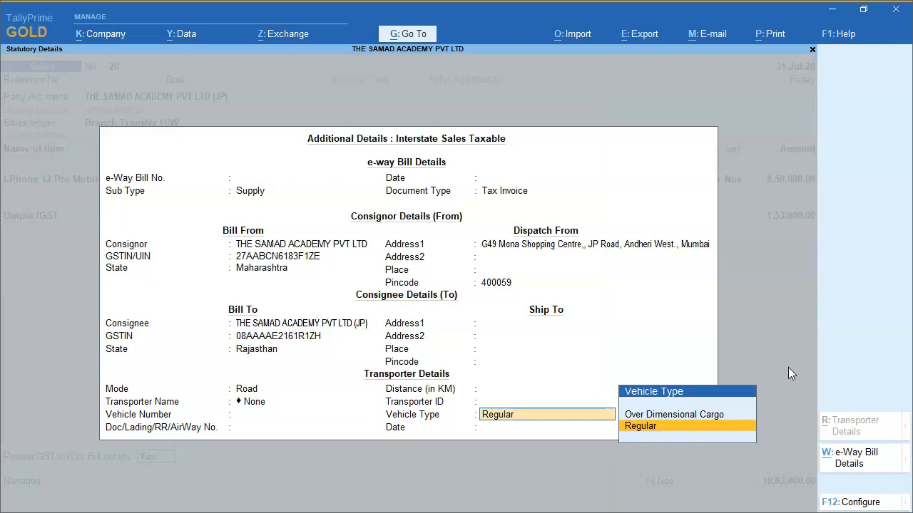
# Leave the narration empty and save the sales voucher for the outward branch transfer
pyautogui.press('Return')
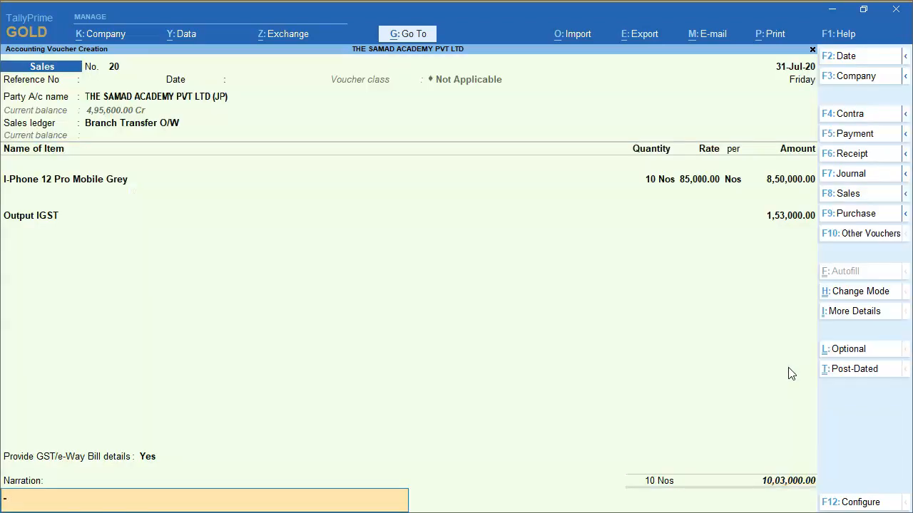
pyautogui.press('Return')
pyautogui.press('Return')
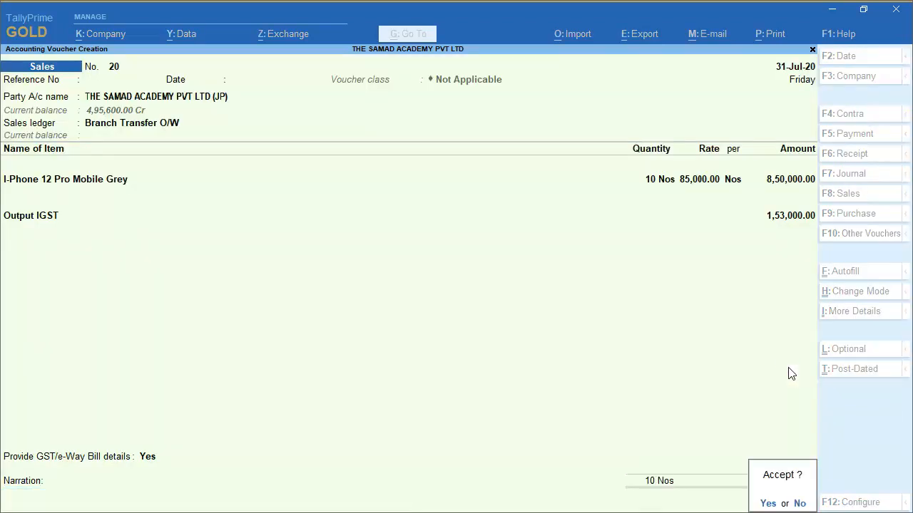
# Leave voucher entry and open the GSTR-1 report
pyautogui.press('Return')
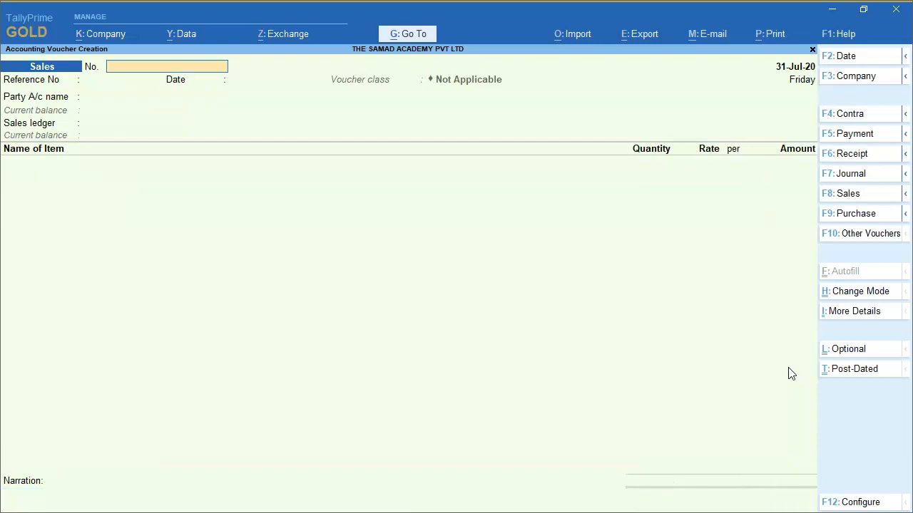
pyautogui.press('Escape')
pyautogui.press('Return')
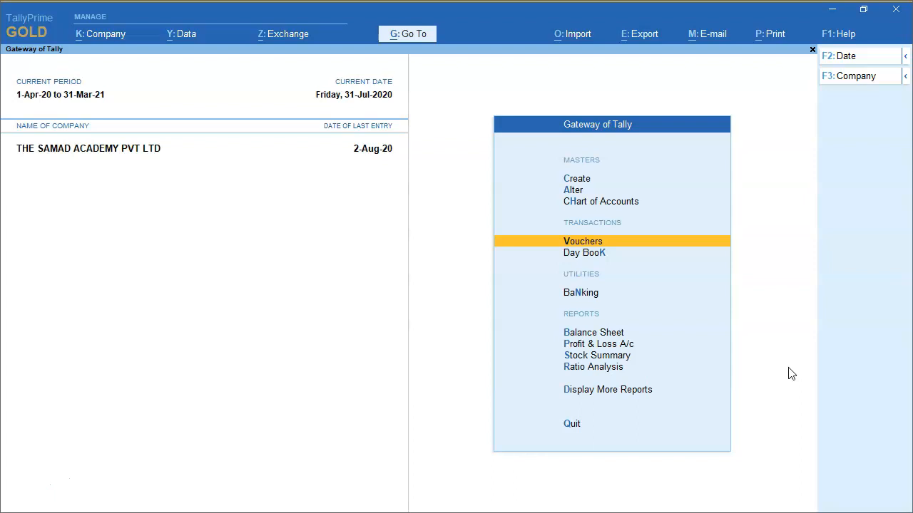
pyautogui.press('d')
pyautogui.press('g')
pyautogui.press('Return')
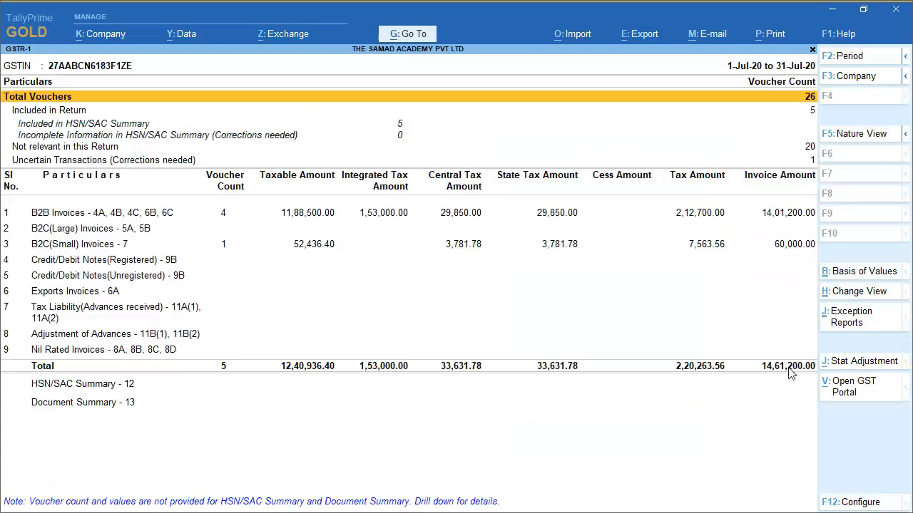
# Drill into the B2B Invoices of GSTR-1 and examine the Jaipur branch's entry
pyautogui.press('Down')
pyautogui.press('Down')
pyautogui.press('Down')
pyautogui.press('Return')
pyautogui.press('Down')
# Leave GSTR-1, open the GSTR-3B report and go to section 3.1 on outward supplies
pyautogui.press('Down')
pyautogui.press('Down')
pyautogui.press('Up')
pyautogui.press('Up')
pyautogui.press('Up')
pyautogui.press('space')
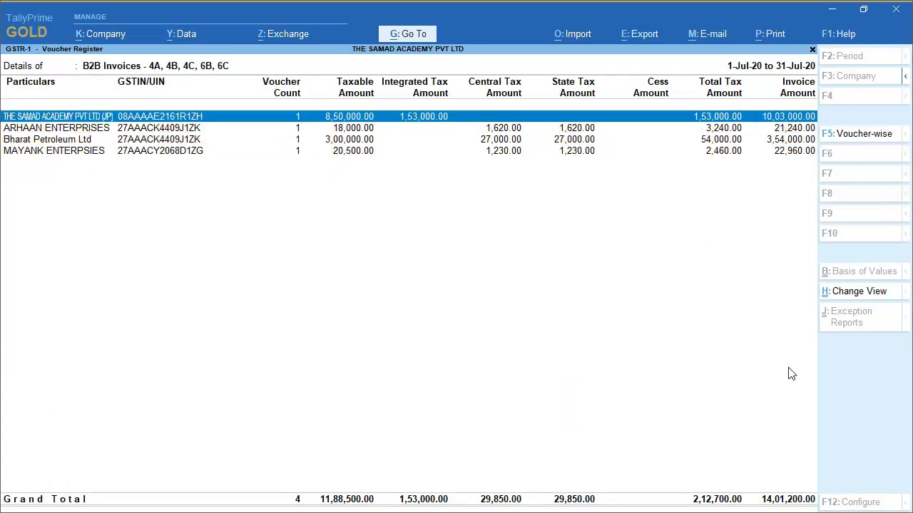
pyautogui.press('Escape')
pyautogui.press('space')
pyautogui.press('space')
pyautogui.press('Escape')
pyautogui.press('Down')
pyautogui.press('Down')
pyautogui.press('Return')
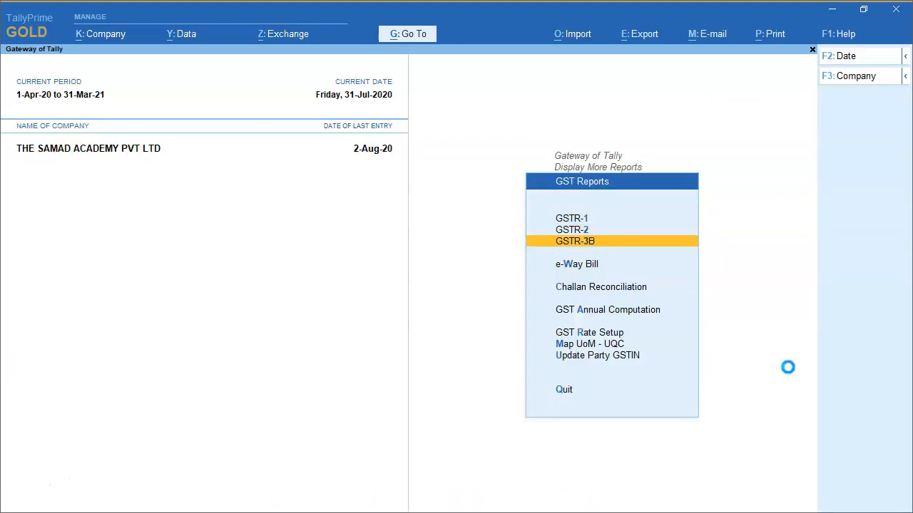
# Expand section 3.1 of GSTR-3B and examine the entries behind the outward taxable supplies
pyautogui.press('Down')
pyautogui.press('Down')
pyautogui.press('Down')
pyautogui.press('Down')
pyautogui.press('Down')
pyautogui.press('Down')
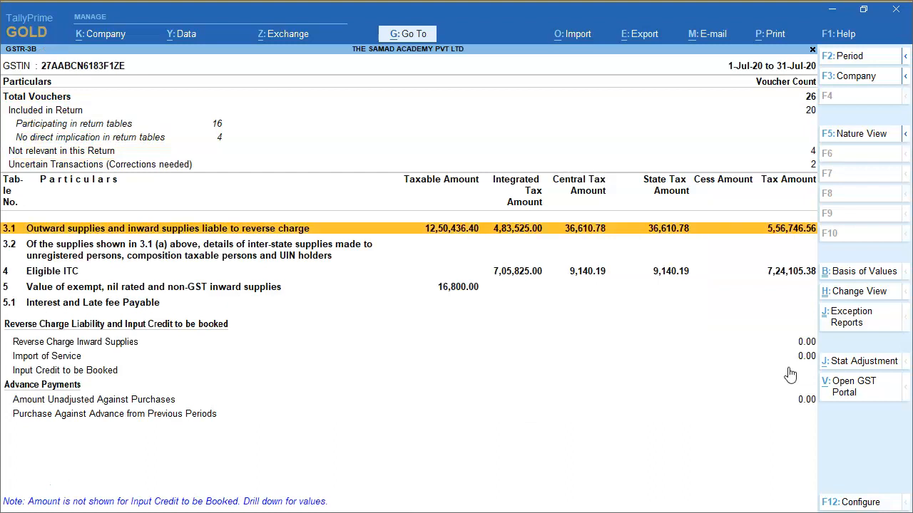
pyautogui.press('Return')
pyautogui.press('Down')
pyautogui.press('Return')
pyautogui.press('Down')
pyautogui.press('Down')
pyautogui.press('Down')
pyautogui.press('Down')
pyautogui.press('Down')
pyautogui.press('space')
pyautogui.press('space')
pyautogui.press('Escape')
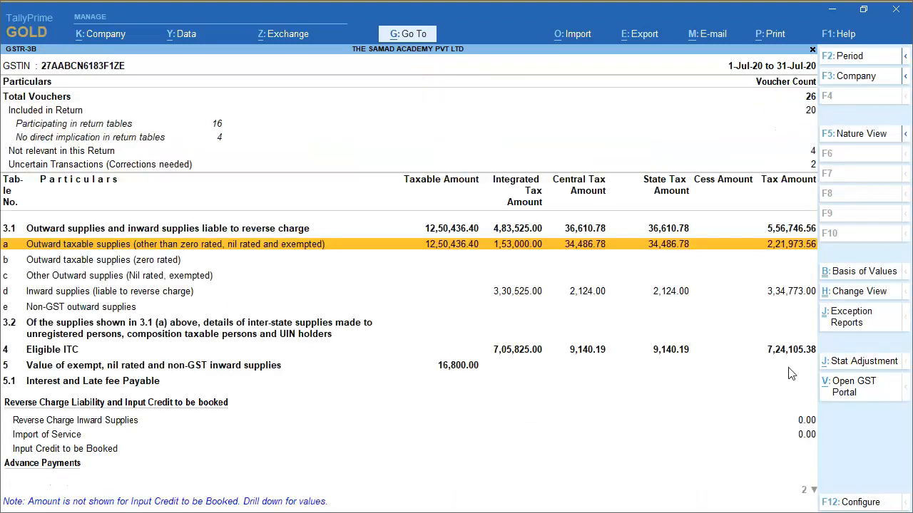
# Close the GST reports and open the Profit & Loss A/c at the Branch Transfwer OUTWARD group
pyautogui.press('Escape')
pyautogui.press('Escape')
pyautogui.press('Escape')
pyautogui.press('Up')
pyautogui.press('Up')
pyautogui.press('Up')
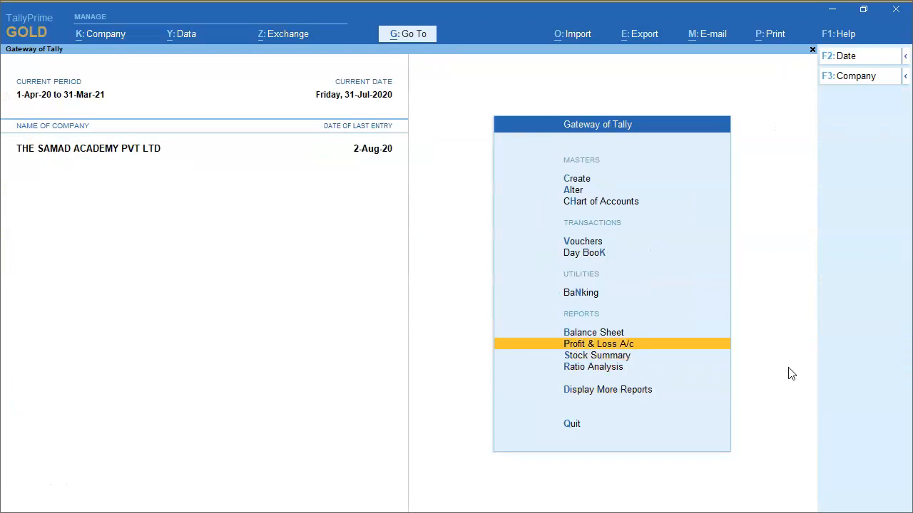
pyautogui.press('Return')
pyautogui.press('Right')
pyautogui.press('Down')
# Compare the Branch Transfwer Inward and Branch Transfwer OUTWARD groups in the Profit & Loss A/c
pyautogui.press('Down')
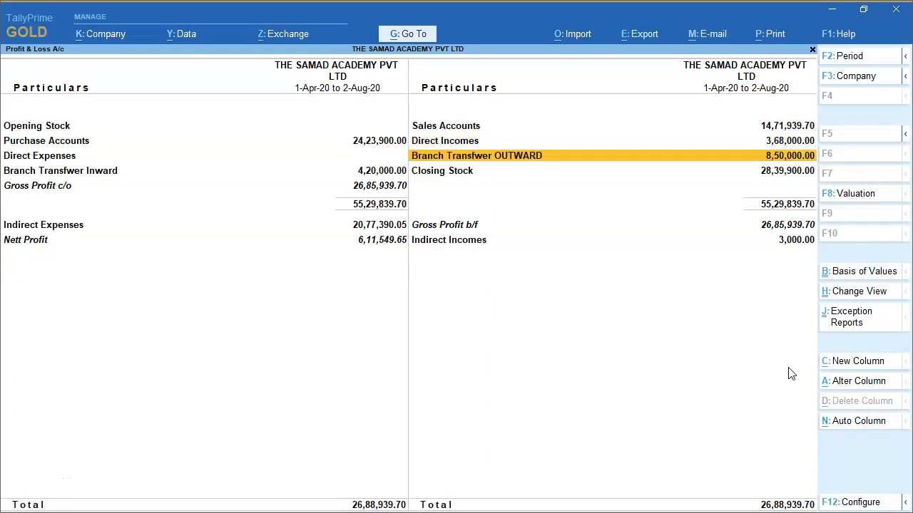
pyautogui.press('Left')
pyautogui.press('Down')
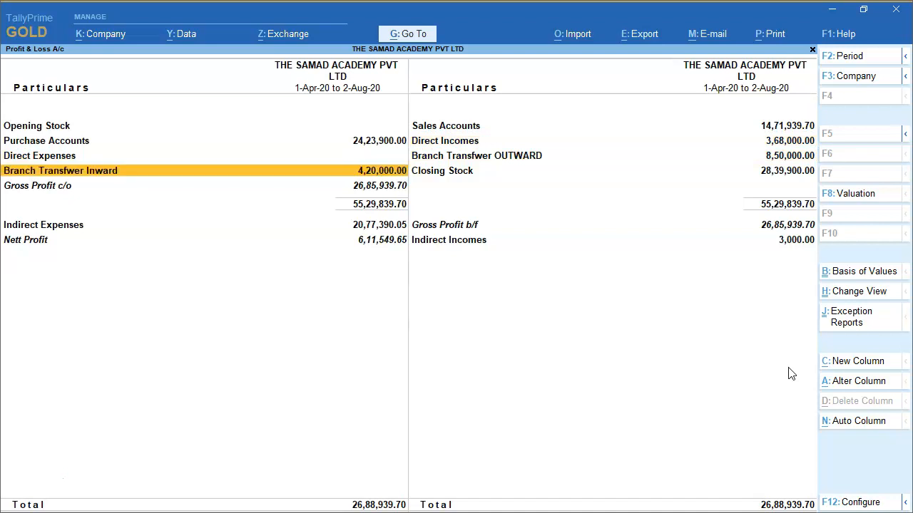
pyautogui.press('Right')
pyautogui.press('Up')
pyautogui.press('Left')
pyautogui.press('Down')
pyautogui.press('Right')
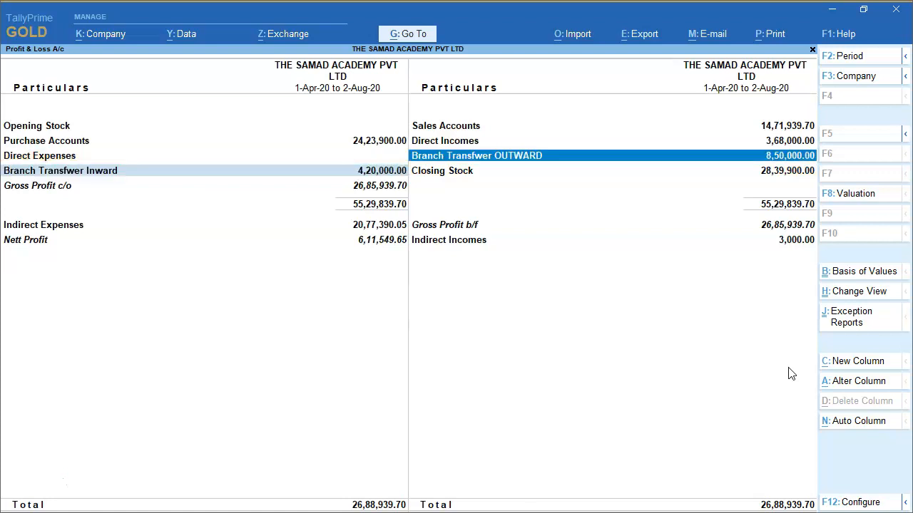
pyautogui.press('Left')
pyautogui.press('Up')
pyautogui.press('Down')
pyautogui.press('Right')
pyautogui.press('Up')
pyautogui.press('Left')
pyautogui.press('Down')
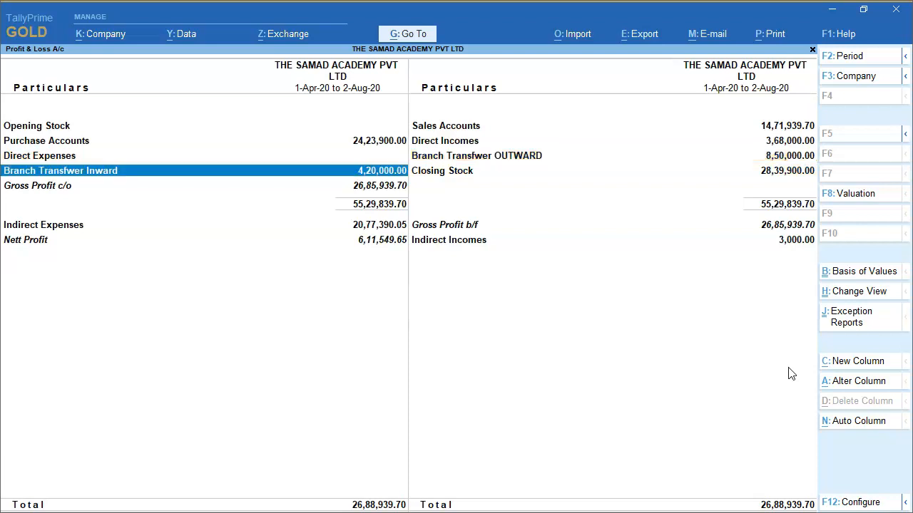
pyautogui.press('Right')
pyautogui.press('Up')
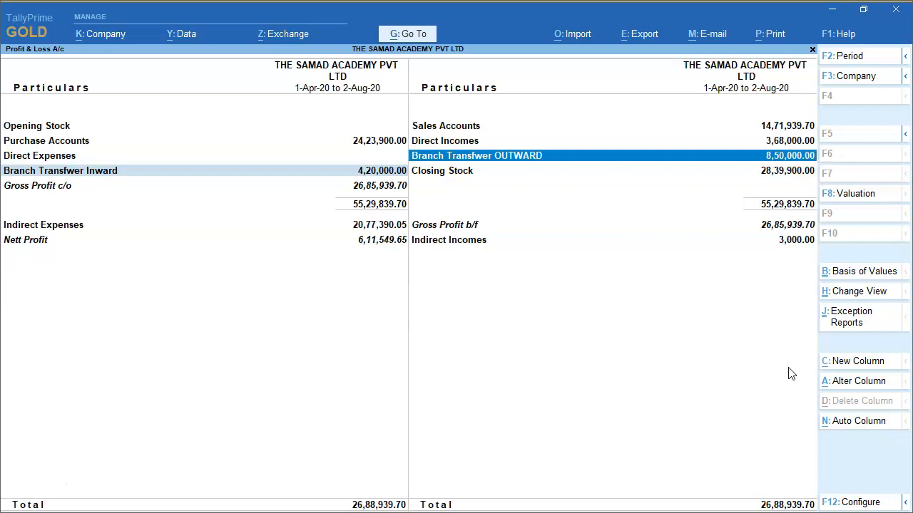
pyautogui.press('Left')
pyautogui.press('Down')
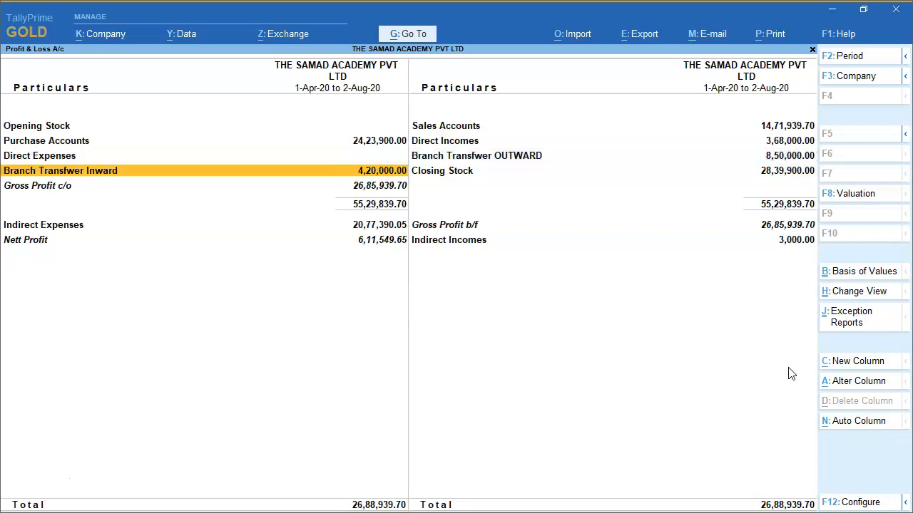
# Open the Balance Sheet and drill into the Branch / Divisions group
pyautogui.press('Escape')
pyautogui.press('Up')
pyautogui.press('Return')
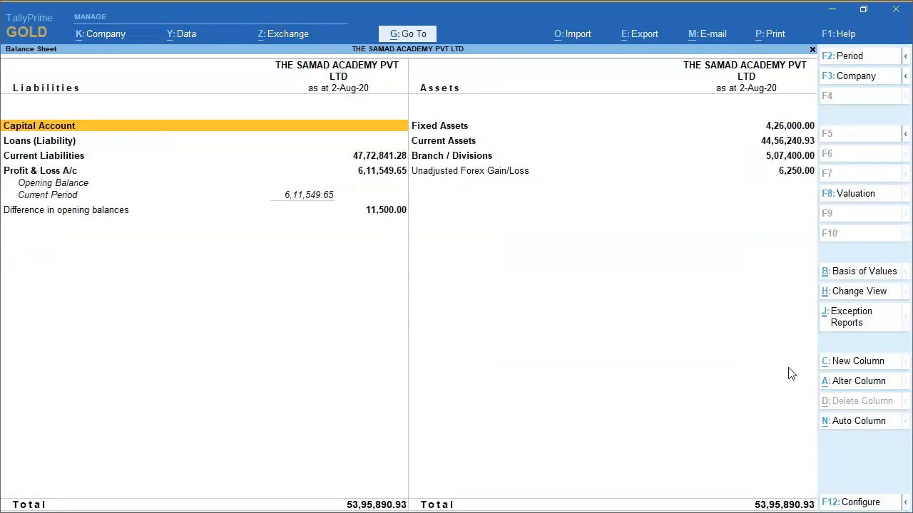
pyautogui.press('Down')
pyautogui.press('Down')
pyautogui.press('Right')
pyautogui.press('Return')
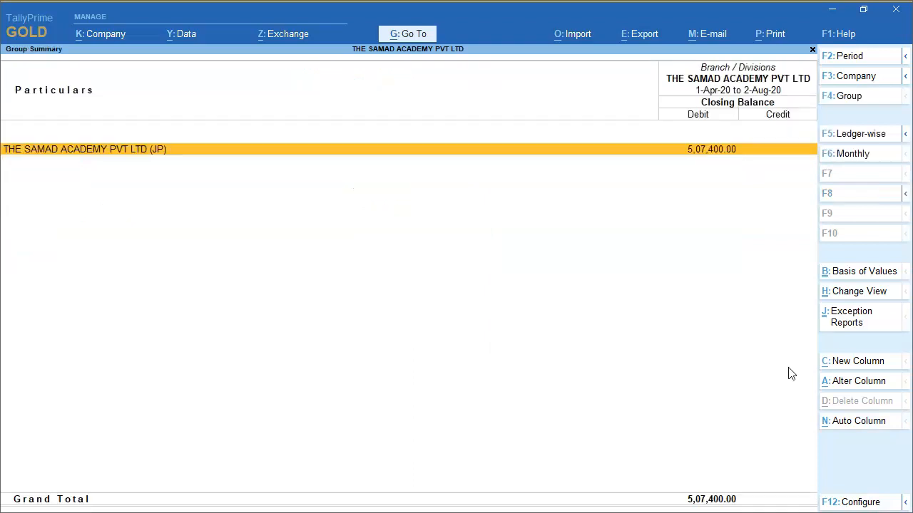
# Drill into the Jaipur branch ledger's July vouchers and examine the purchase and sales transfer entries
pyautogui.press('Return')
pyautogui.press('Up')
pyautogui.press('Return')
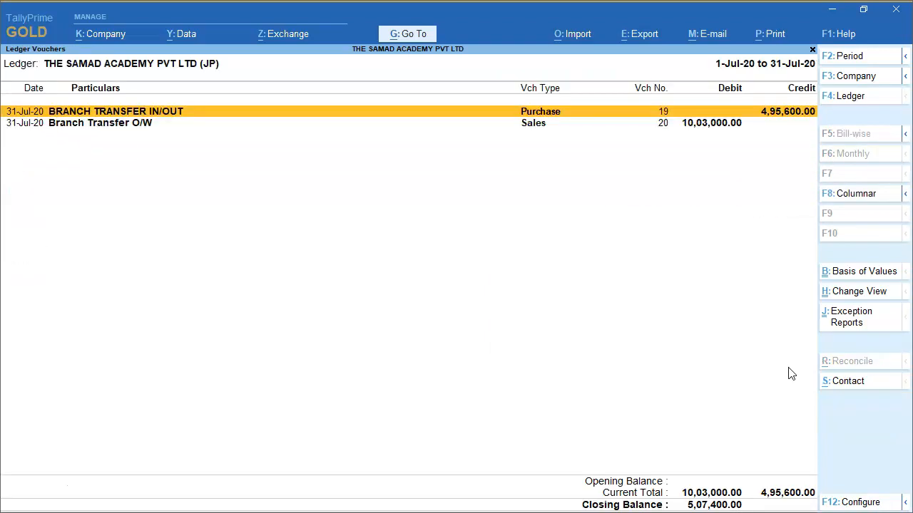
pyautogui.press('Down')
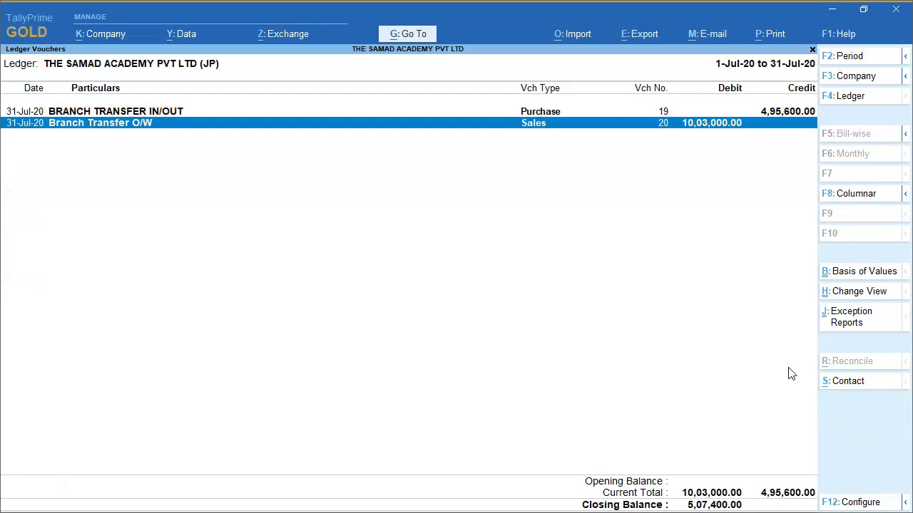
pyautogui.press('Up')
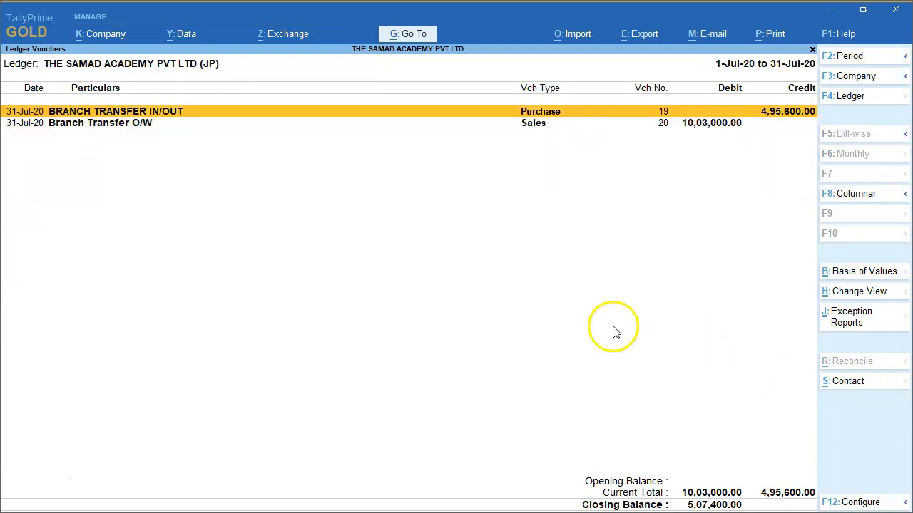